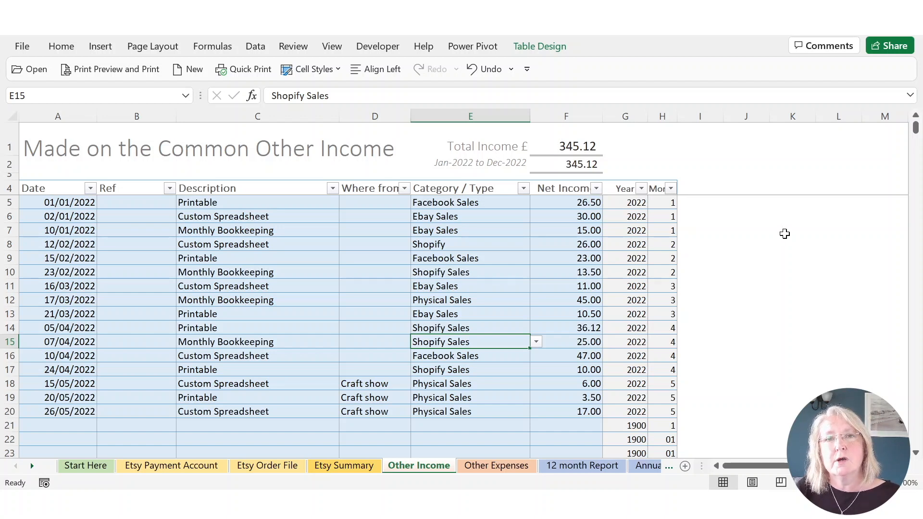
# - Look over the Other Expenses sheet and the Net Income column of the Other Income sheet
pyautogui.click(484, 469)
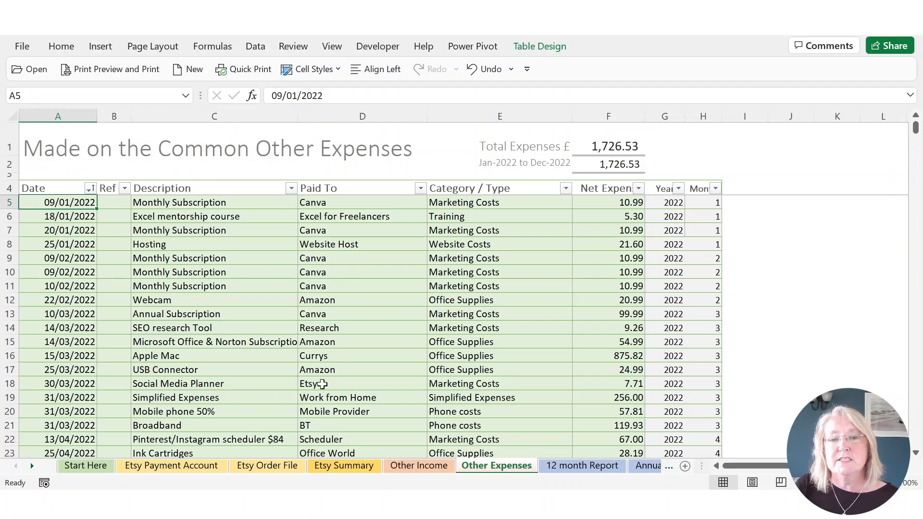
pyautogui.click(407, 466)
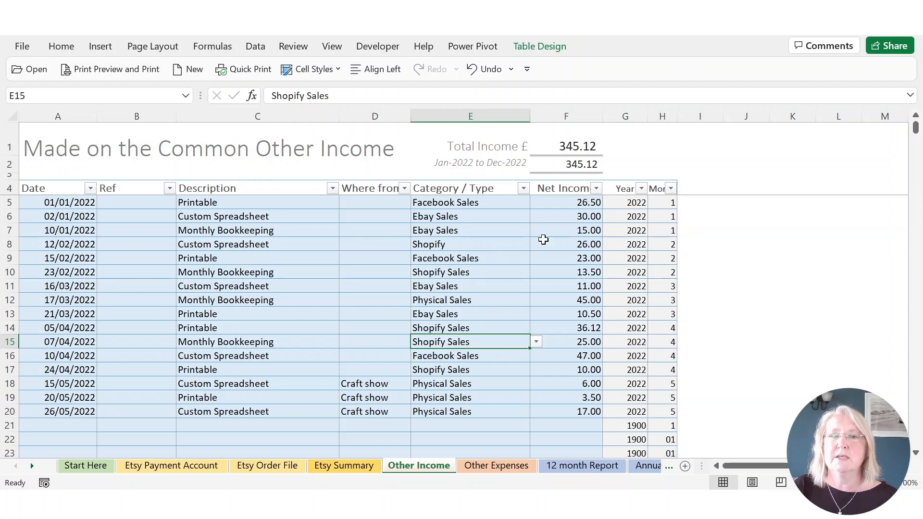
pyautogui.click(587, 111)
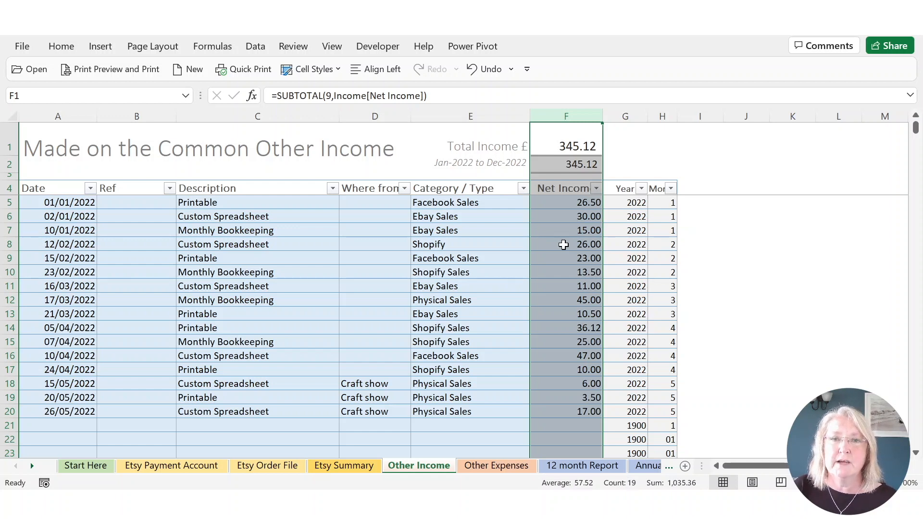
pyautogui.click(564, 244)
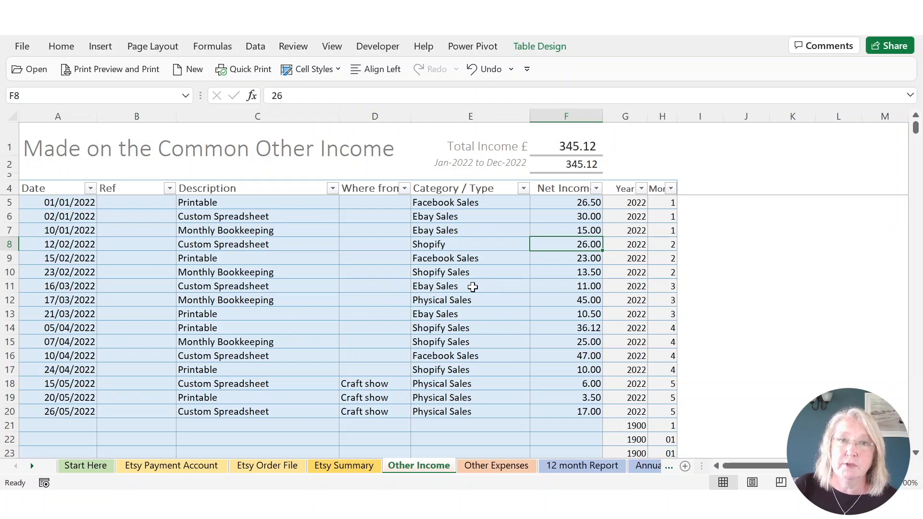
# - Apply the Short Date number format to cell A6 in the Date column of the Other Income sheet
pyautogui.click(61, 183)
pyautogui.click(60, 217)
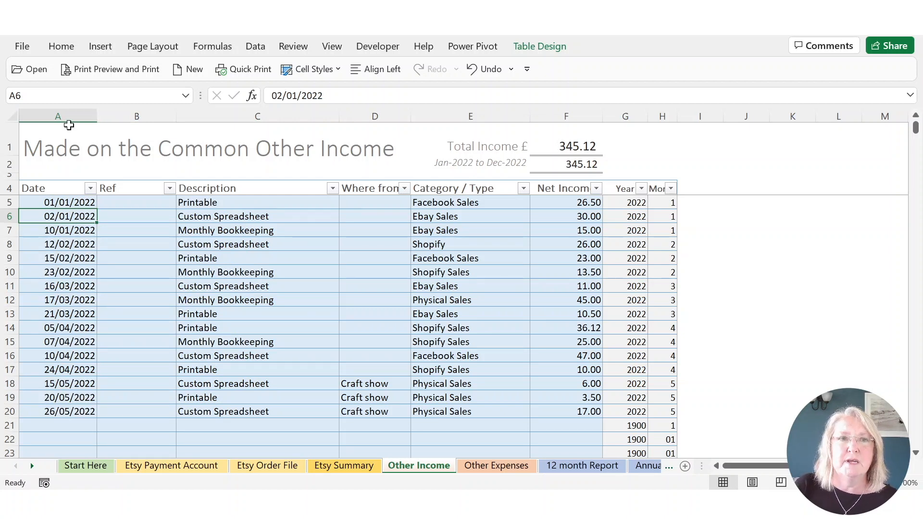
pyautogui.click(63, 50)
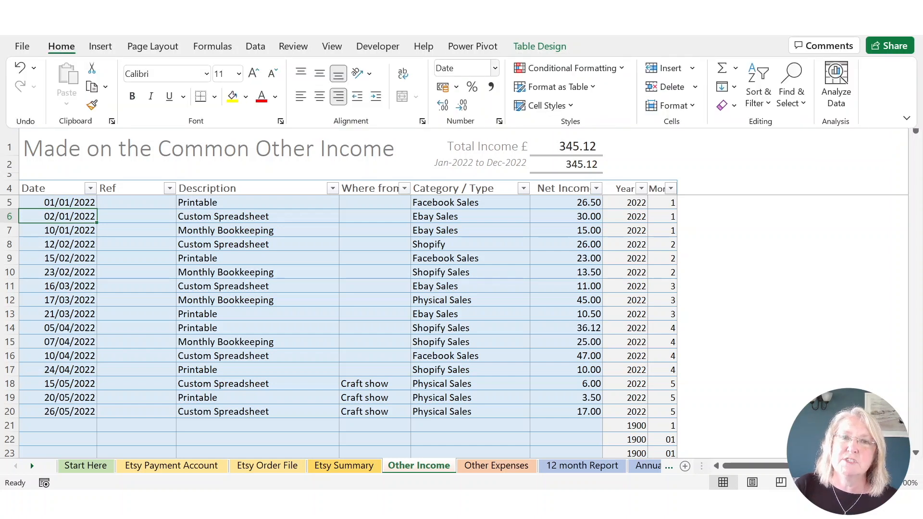
pyautogui.click(495, 70)
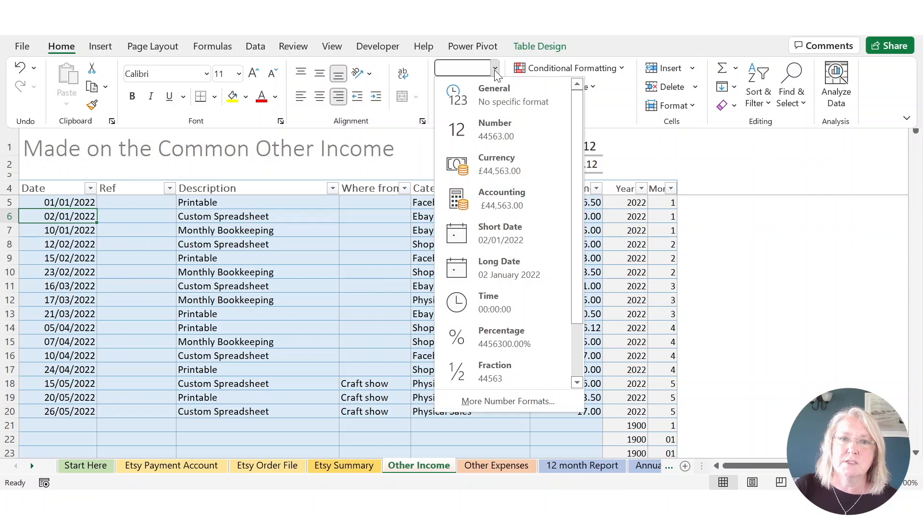
pyautogui.click(501, 231)
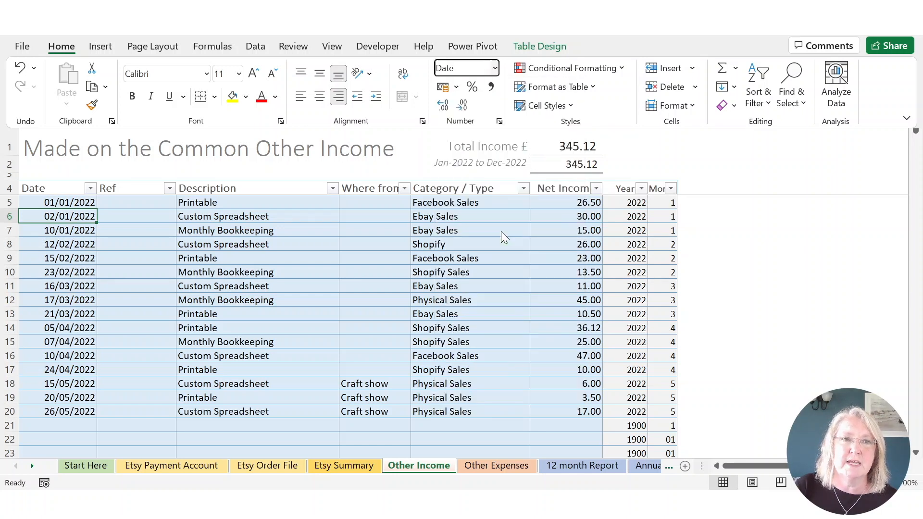
pyautogui.click(495, 69)
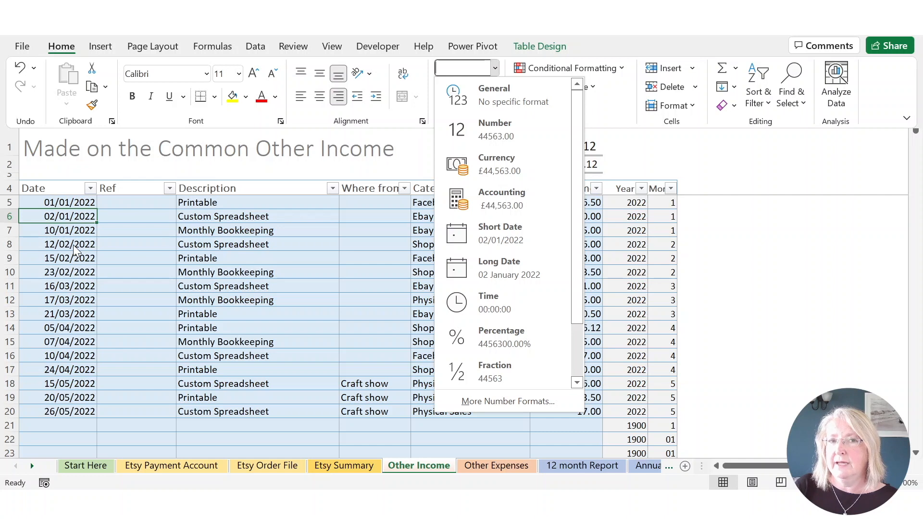
pyautogui.press('Escape')
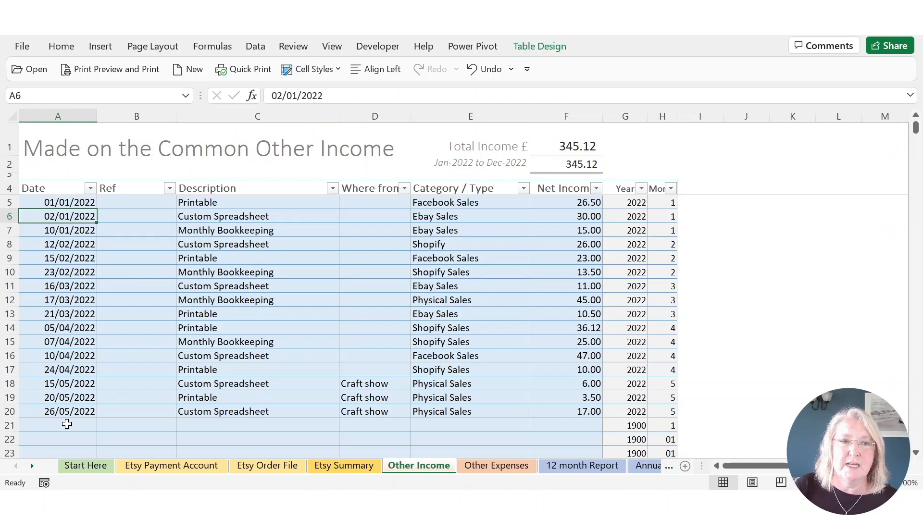
# - Enter the date 1/6/22 in the first empty row of the Other Income table
pyautogui.click(64, 425)
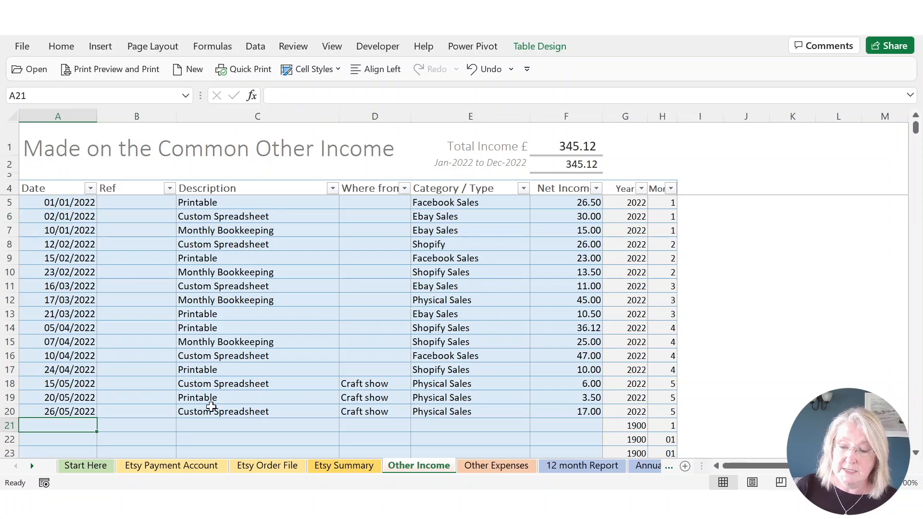
pyautogui.write('1/6/22')
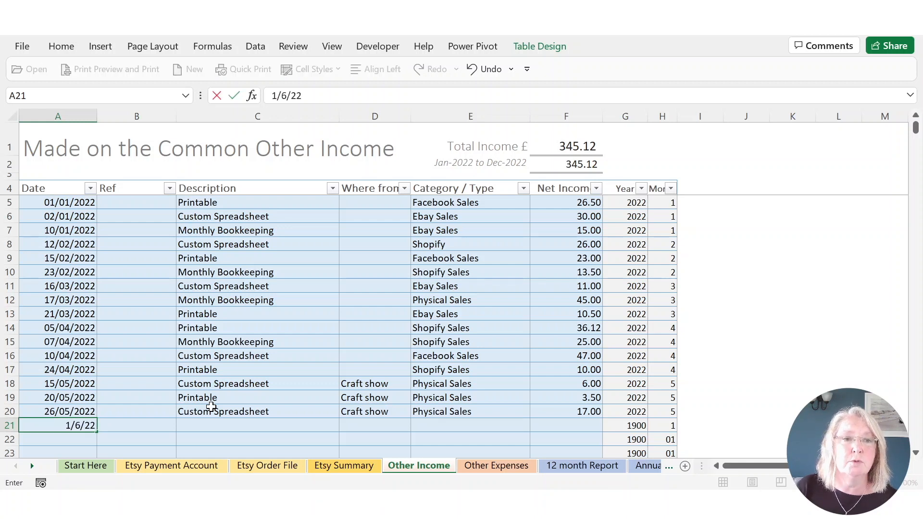
pyautogui.hotkey('ctrl', 'Return')
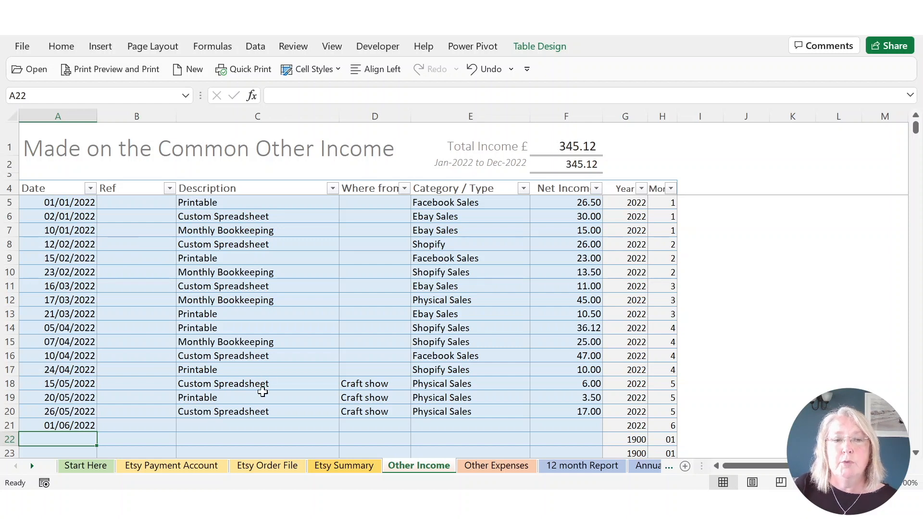
# - Fill in the new row's description by copying Printable from the 24/04/2022 entry
pyautogui.click(212, 424)
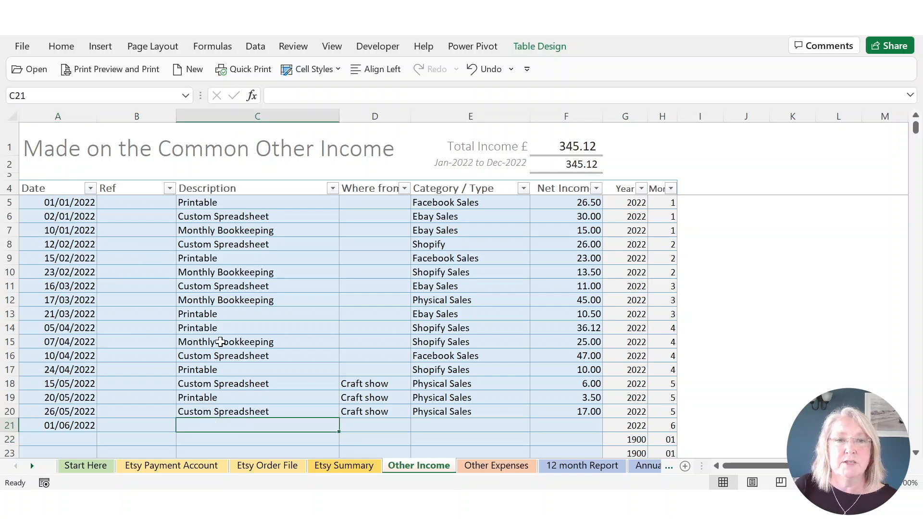
pyautogui.click(216, 370)
pyautogui.hotkey('ctrl', 'c')
pyautogui.click(213, 422)
pyautogui.hotkey('ctrl', 'v')
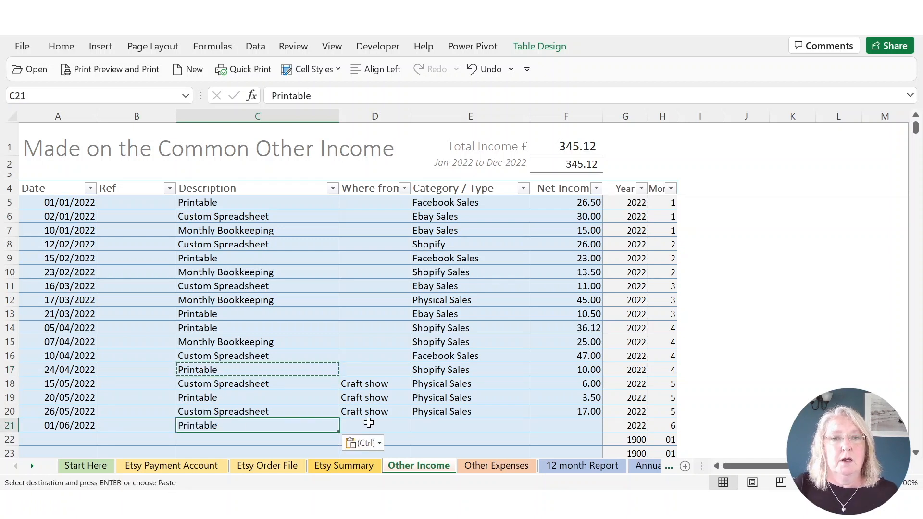
# - Review the income categories from Other Online Sales to Ebay Sales on the 12 month Report, and return to the Other Income sheet
pyautogui.click(381, 424)
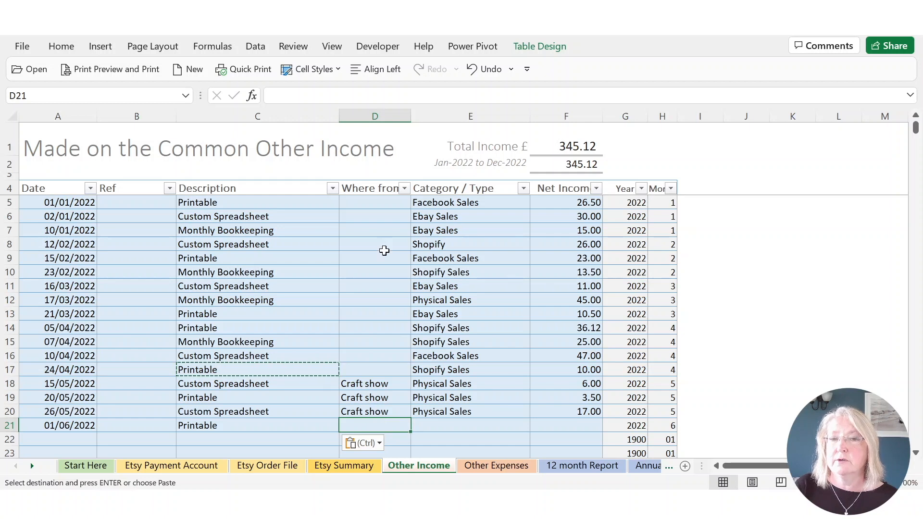
pyautogui.click(444, 424)
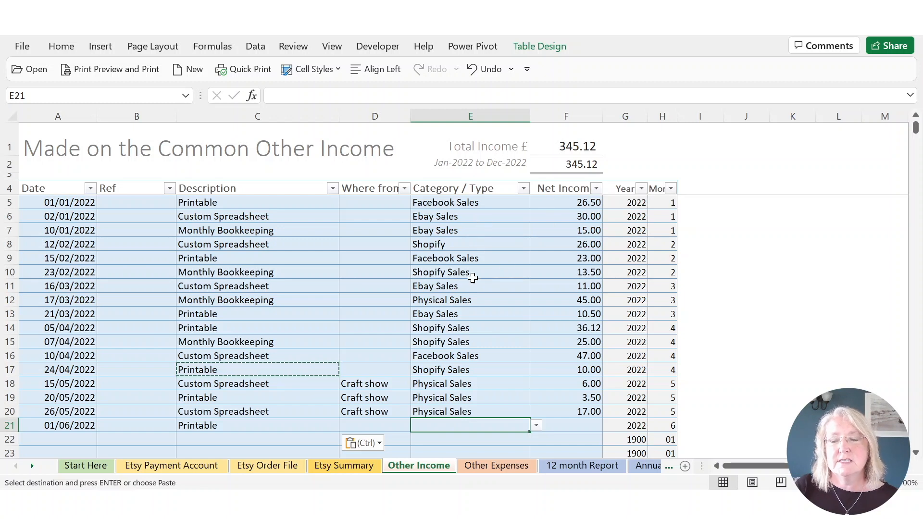
pyautogui.click(572, 466)
pyautogui.moveTo(46, 224); pyautogui.dragTo(48, 271)
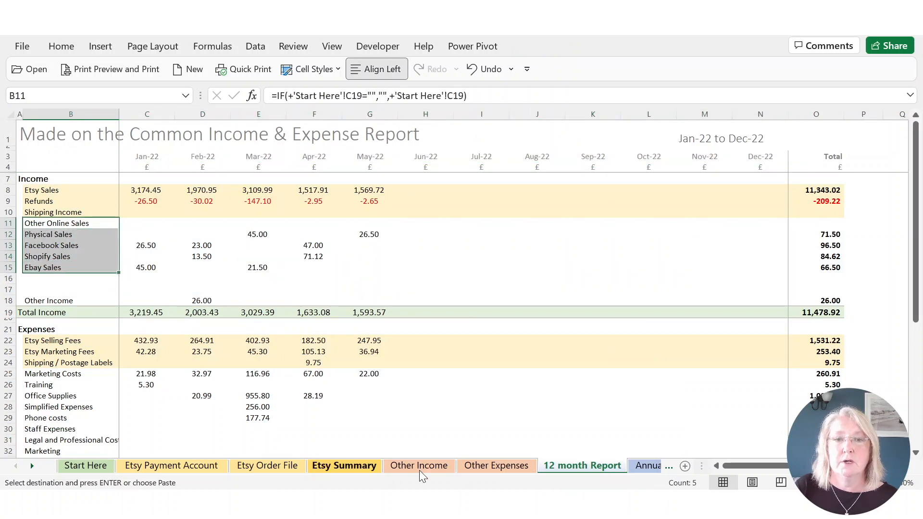
pyautogui.click(439, 465)
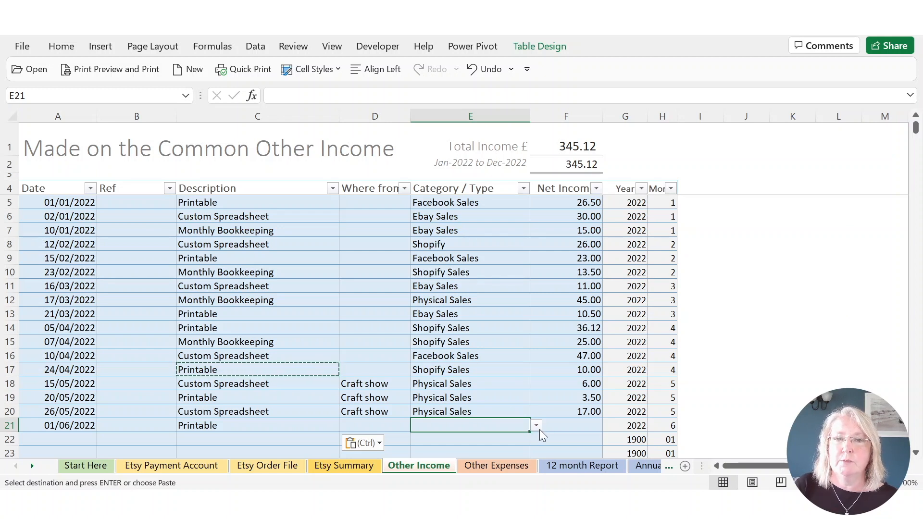
# - Set the category of the 01/06/2022 income row to Facebook Sales
pyautogui.click(373, 427)
pyautogui.click(469, 426)
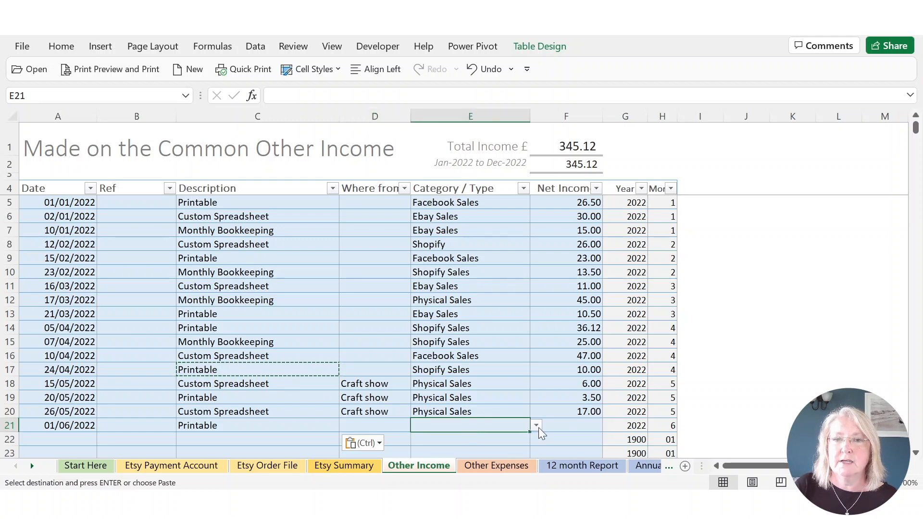
pyautogui.click(537, 426)
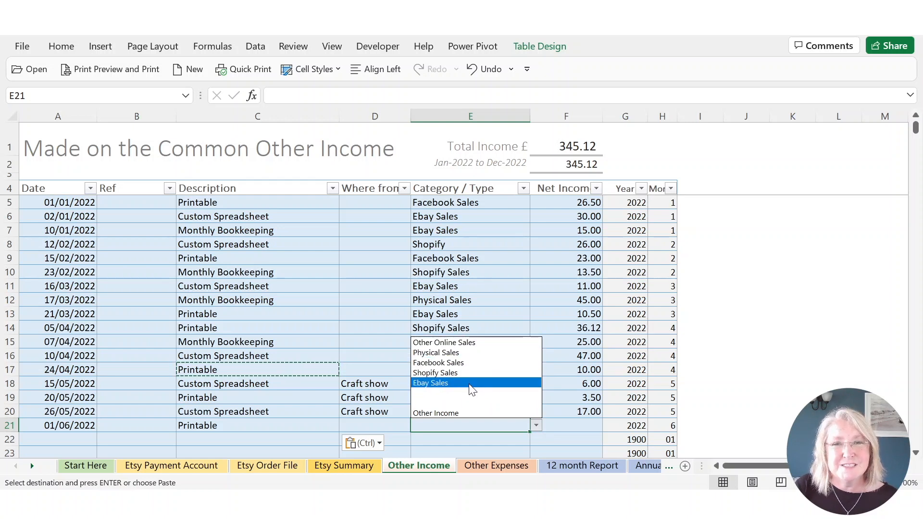
pyautogui.click(464, 365)
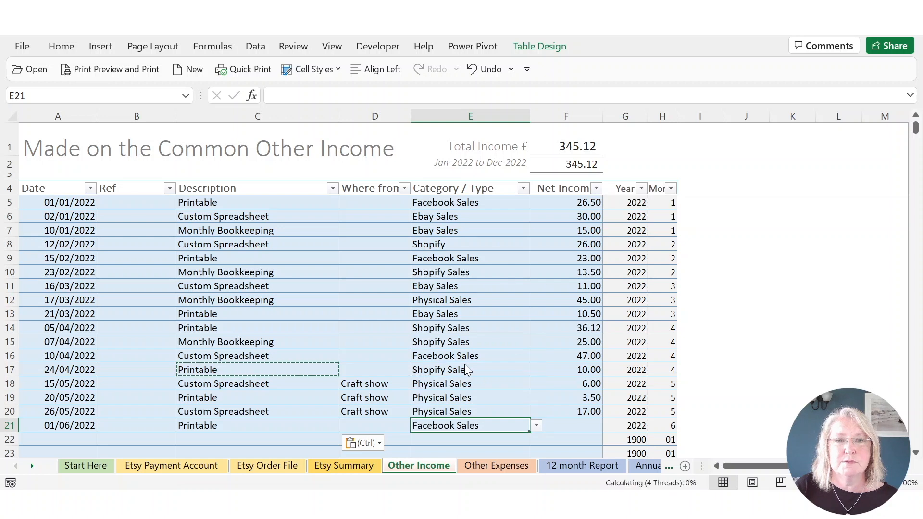
# - Enter a net income of 25 for the 01/06/2022 row
pyautogui.click(556, 425)
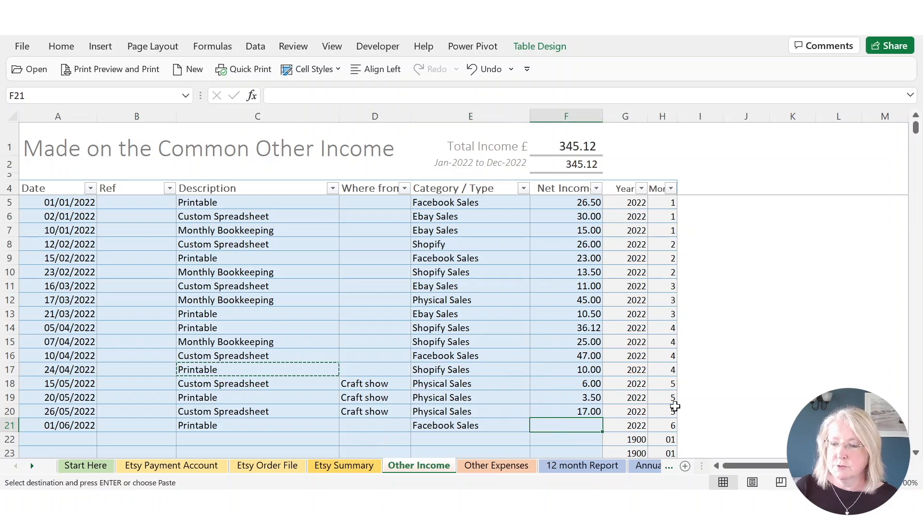
pyautogui.write('25')
pyautogui.press('Return')
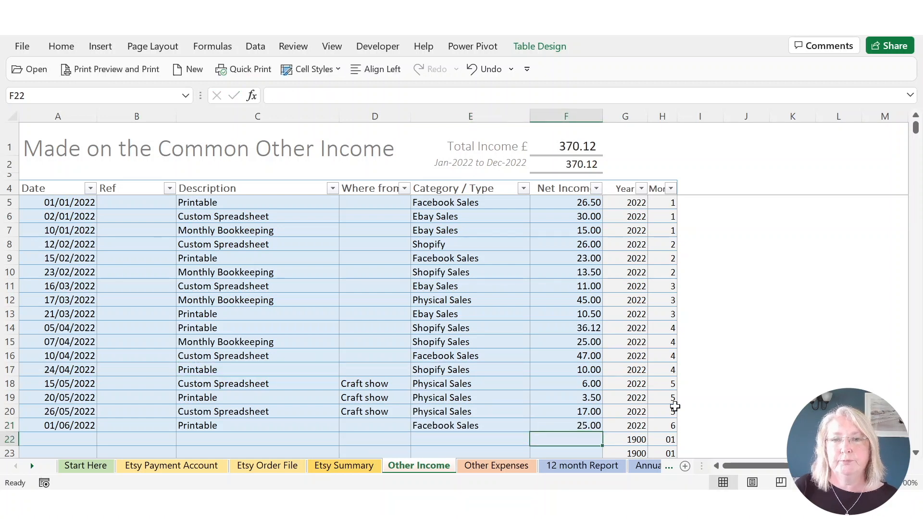
# - Add Amazon as a new income type in the first empty slot below Ebay Sales on the Start Here sheet
pyautogui.click(423, 426)
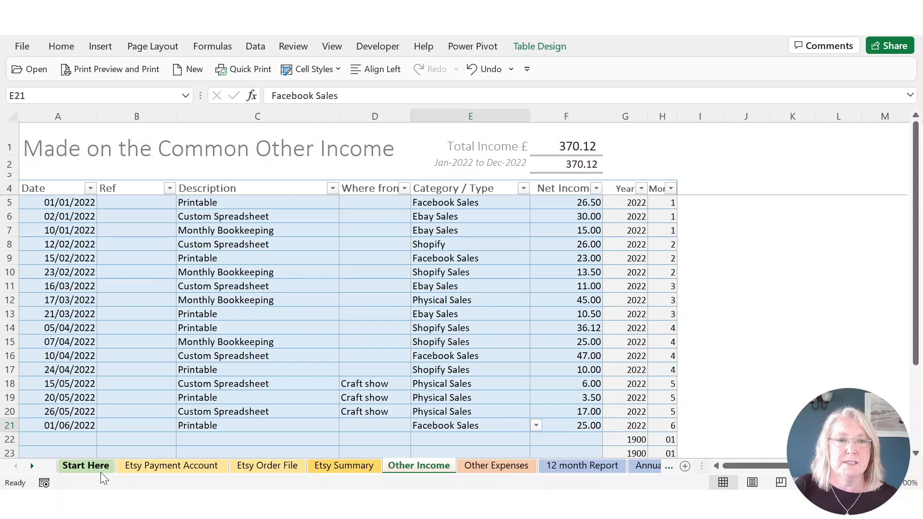
pyautogui.click(99, 471)
pyautogui.moveTo(162, 346); pyautogui.dragTo(173, 435)
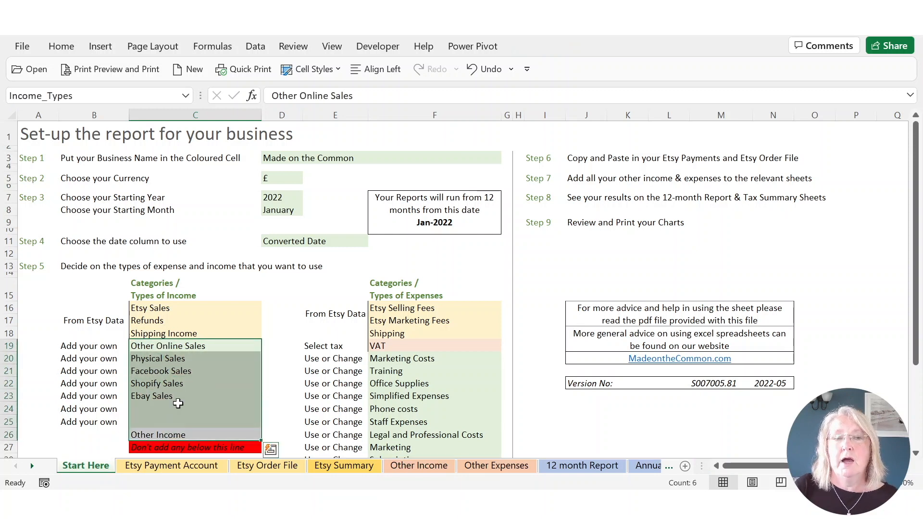
pyautogui.click(161, 408)
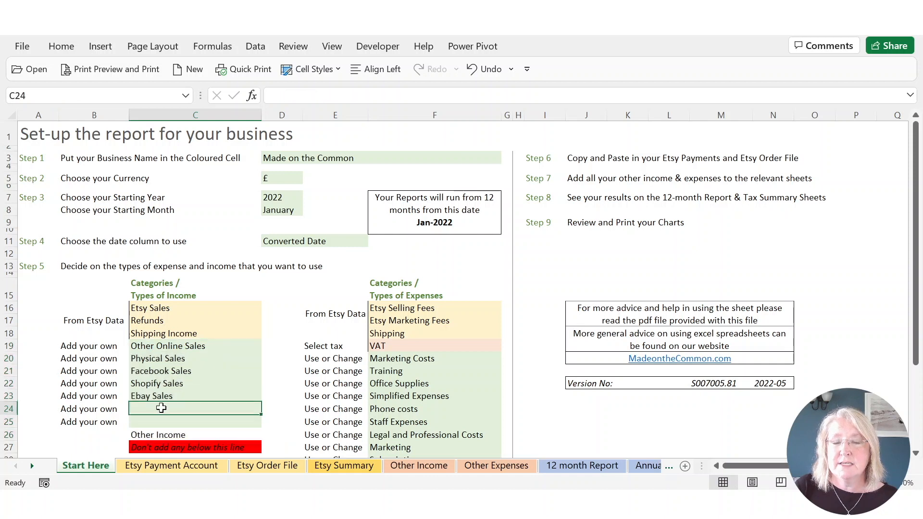
pyautogui.click(450, 464)
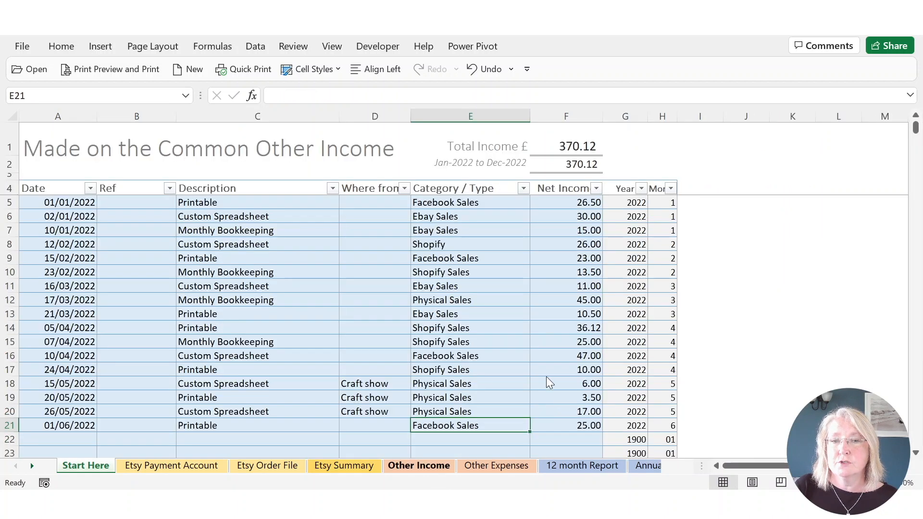
pyautogui.click(89, 465)
pyautogui.write('Amazo')
pyautogui.press('Return')
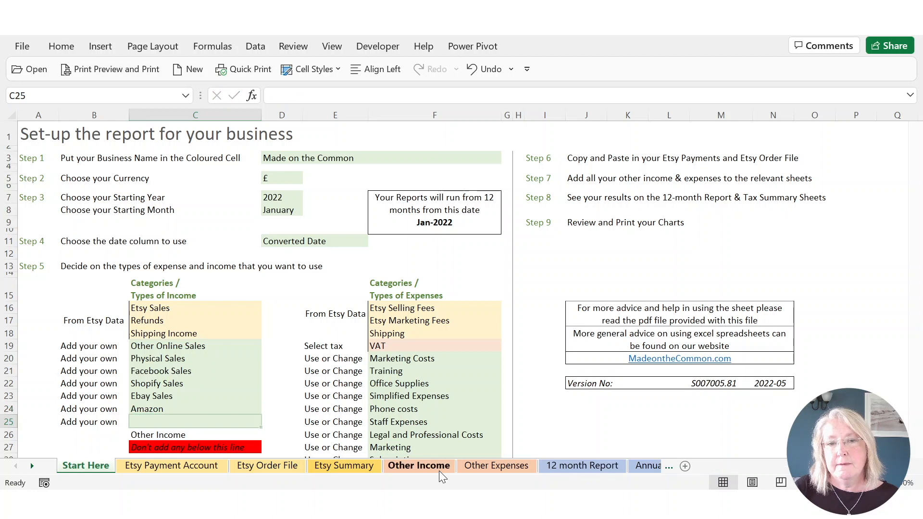
# - Change the category of the 01/06/2022 row on the Other Income sheet to Amazon
pyautogui.click(440, 466)
pyautogui.click(536, 426)
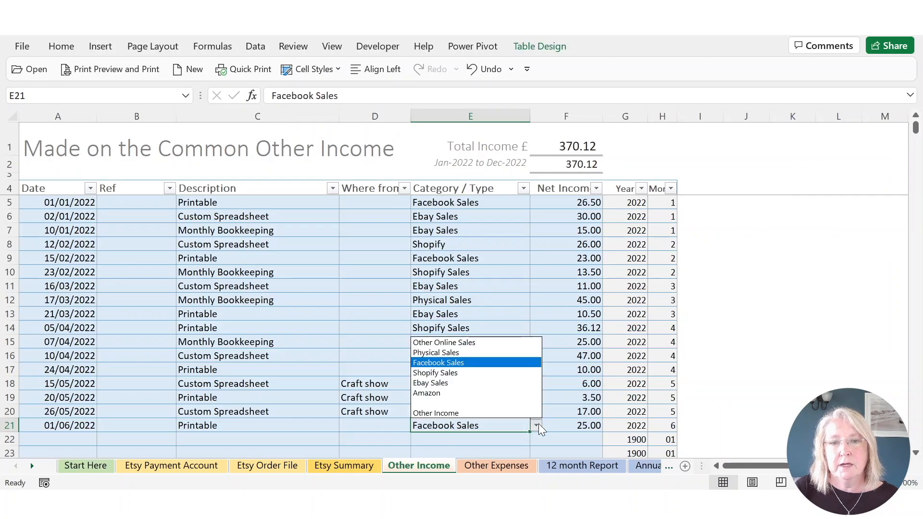
pyautogui.click(456, 393)
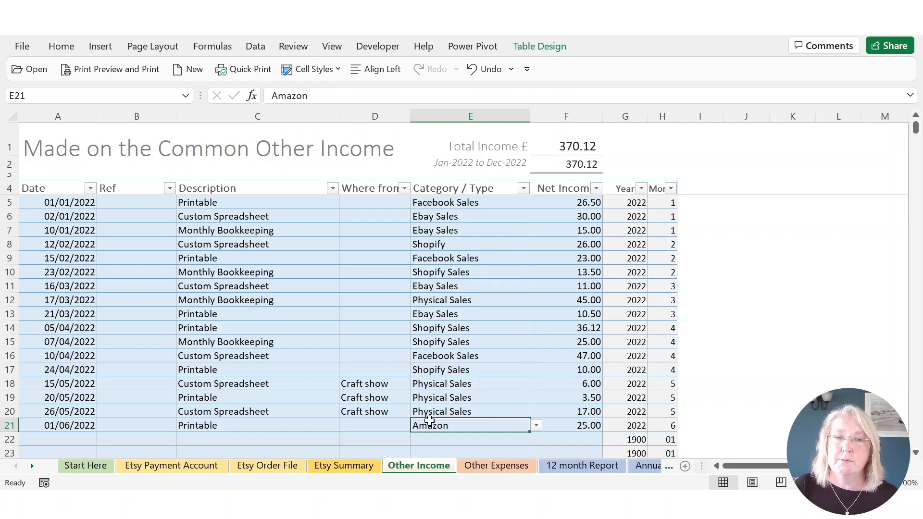
# - Check the June Amazon figure and the February Other Income figure on the 12 month Report
pyautogui.click(562, 467)
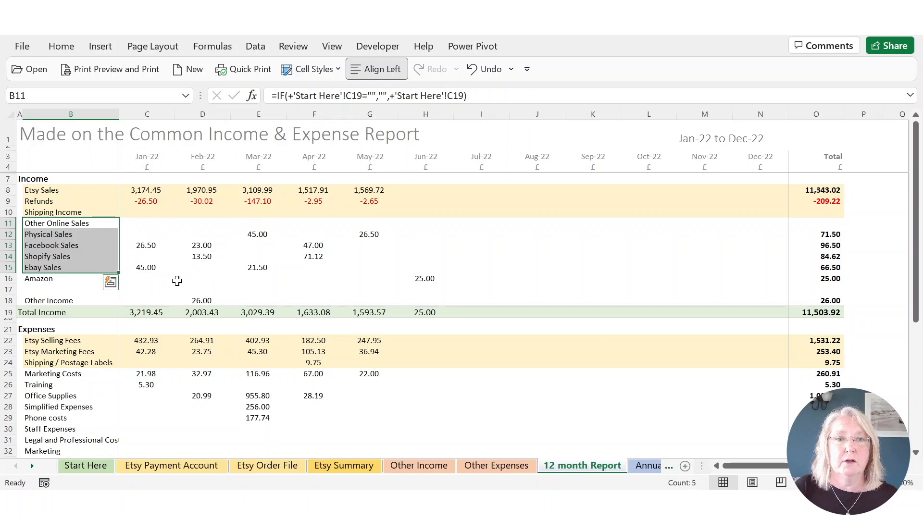
pyautogui.click(423, 277)
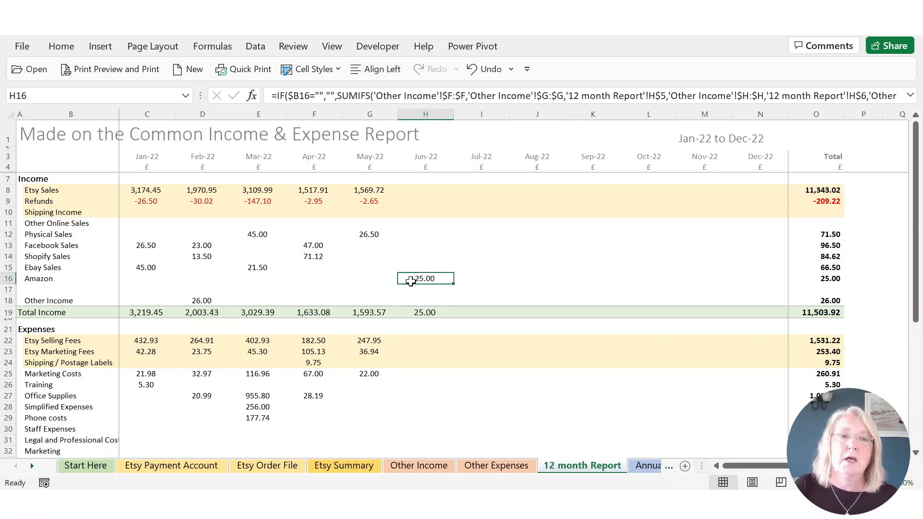
pyautogui.click(61, 300)
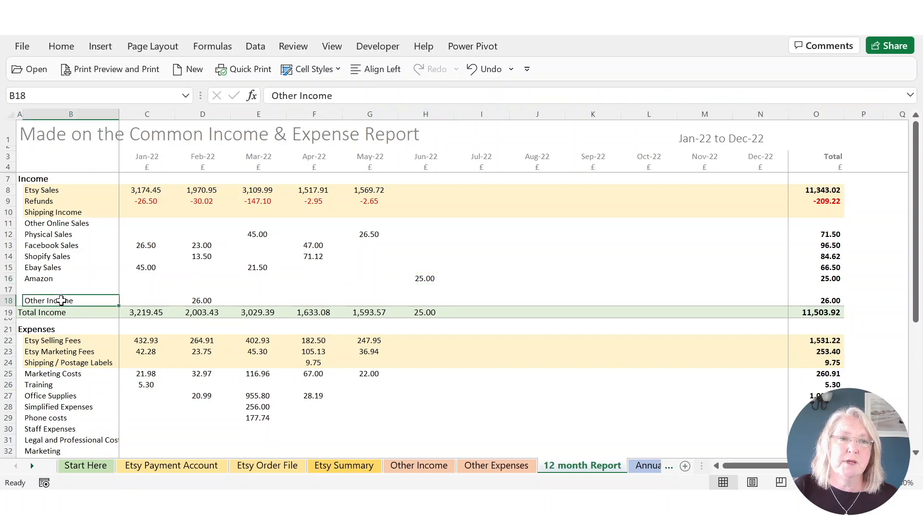
pyautogui.click(190, 301)
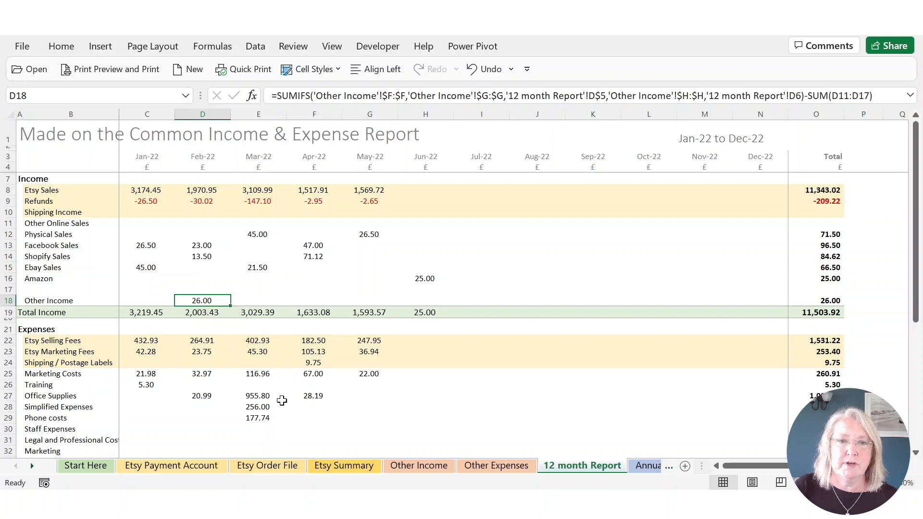
# - Check the Shopify income type name on the Start Here sheet and set the 12/02/2022 row's category on Other Income to Shopify Sales
pyautogui.click(445, 465)
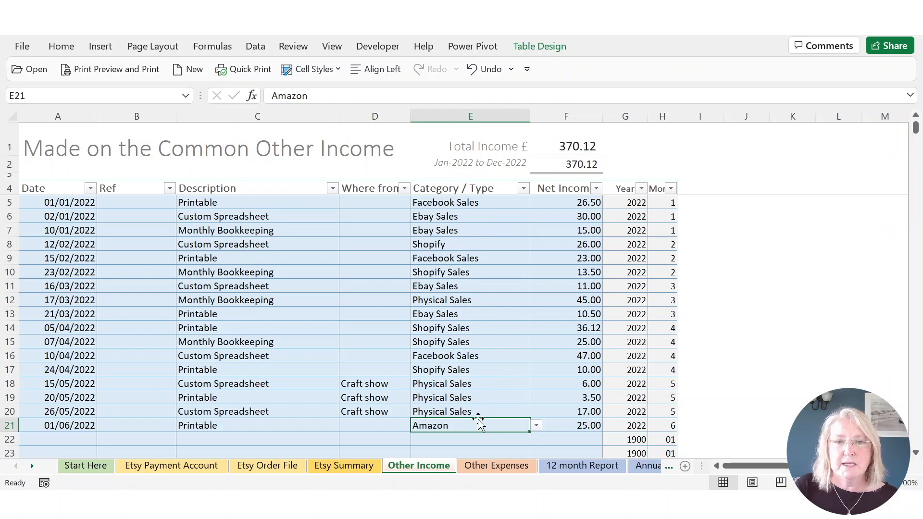
pyautogui.click(465, 244)
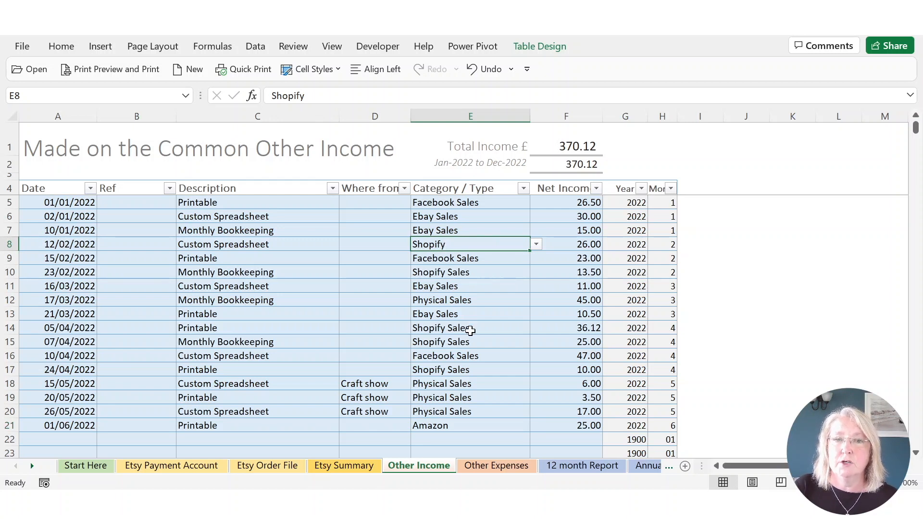
pyautogui.click(97, 468)
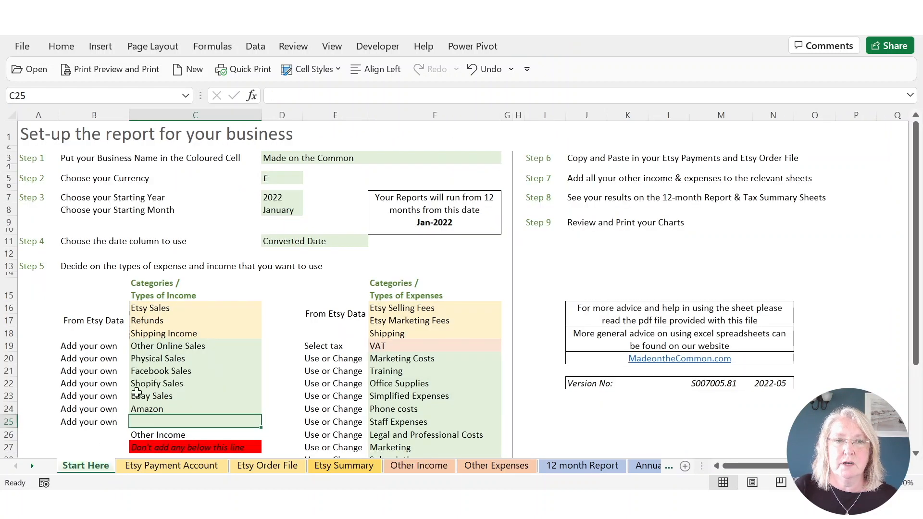
pyautogui.click(150, 383)
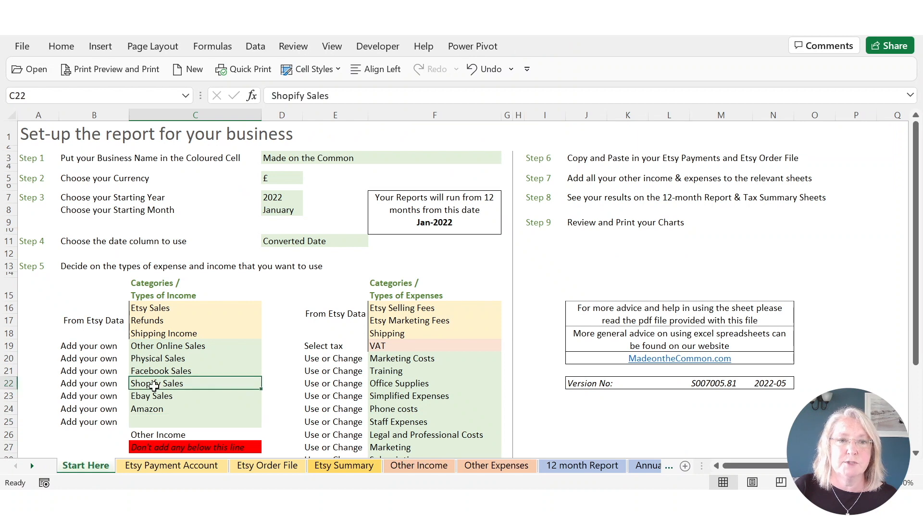
pyautogui.click(410, 466)
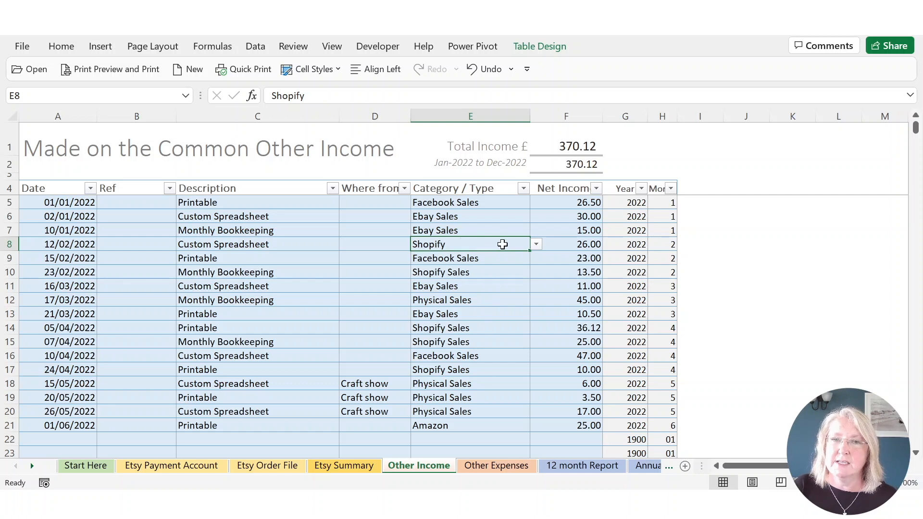
pyautogui.click(536, 245)
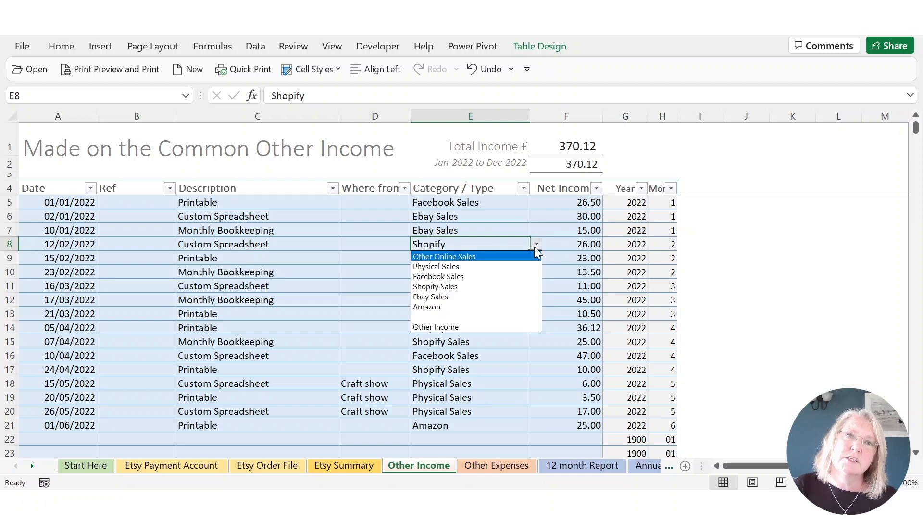
pyautogui.click(436, 288)
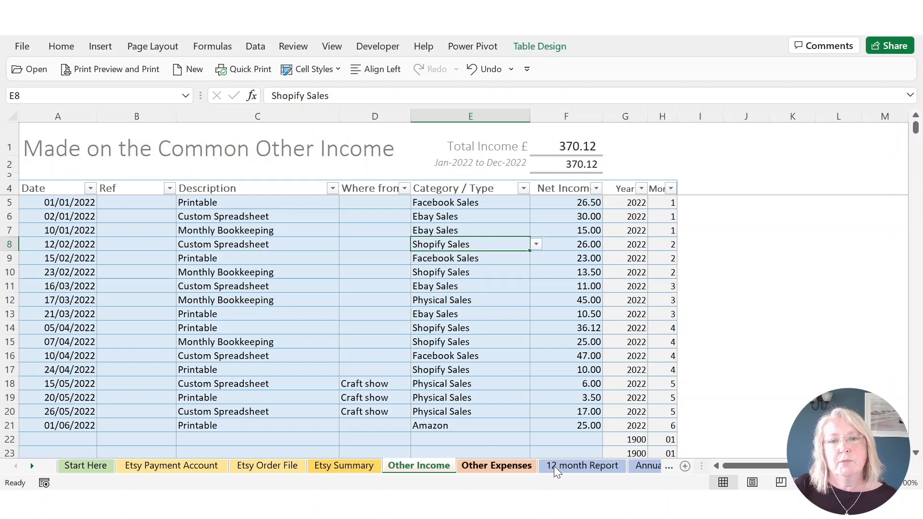
# - Check the Other Income row from February to June on the 12 month Report and both income totals on the Other Income sheet
pyautogui.click(575, 465)
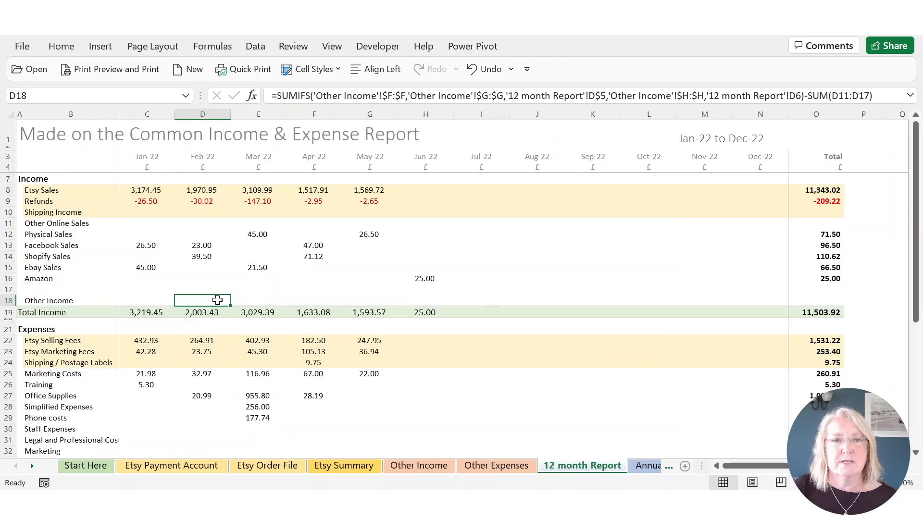
pyautogui.moveTo(245, 300); pyautogui.dragTo(413, 298)
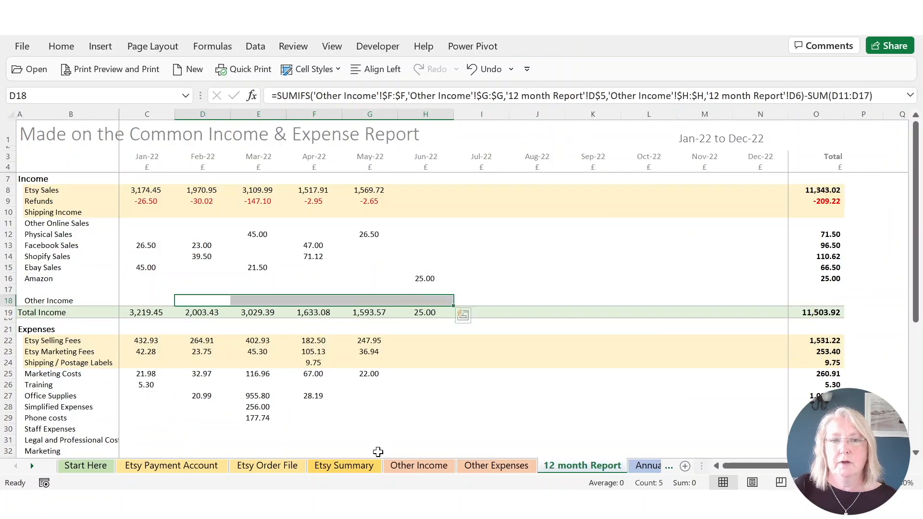
pyautogui.click(418, 465)
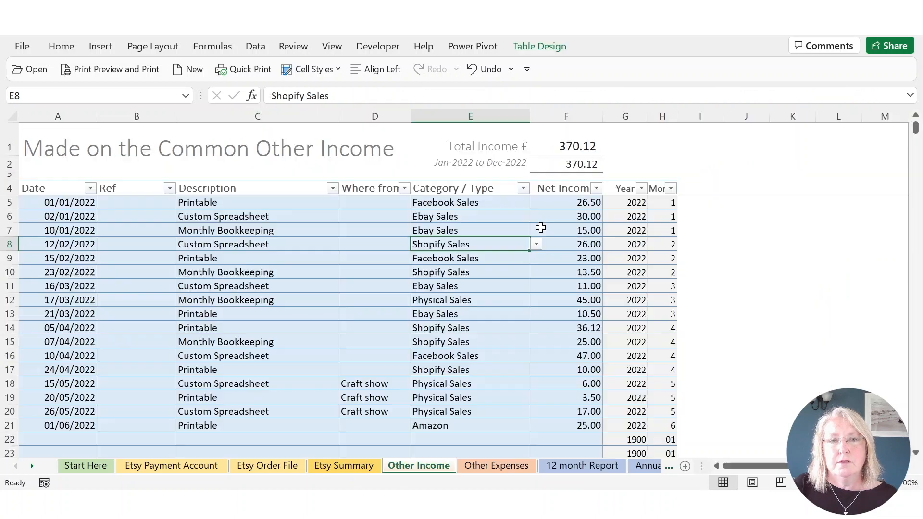
pyautogui.click(579, 147)
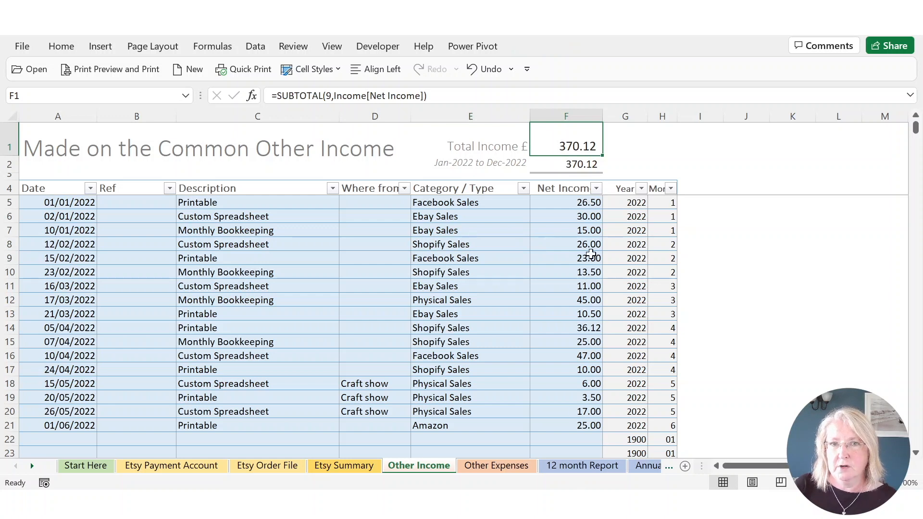
pyautogui.click(579, 165)
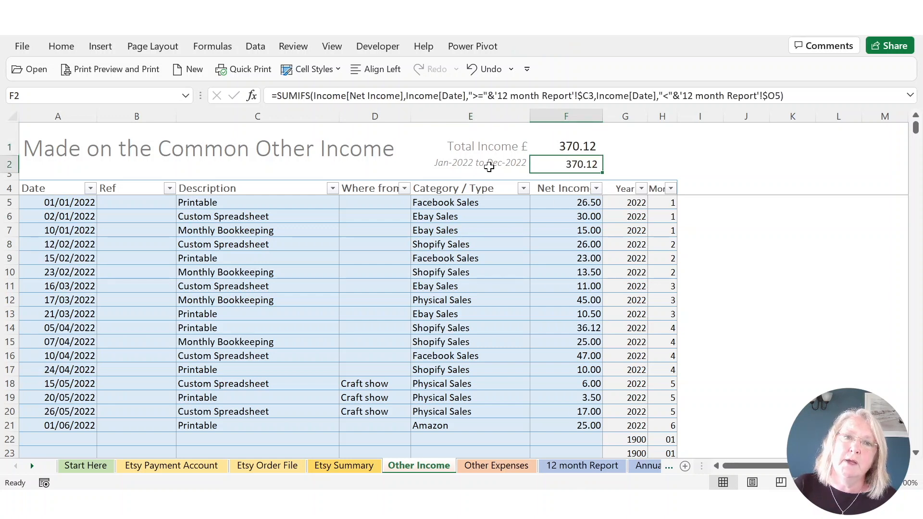
# - Set the starting month on the Start Here sheet to March
pyautogui.click(553, 465)
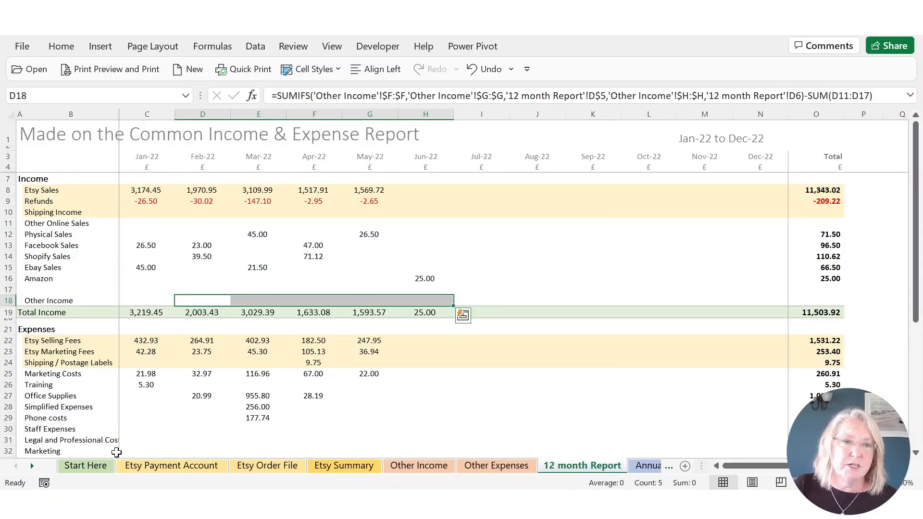
pyautogui.click(97, 466)
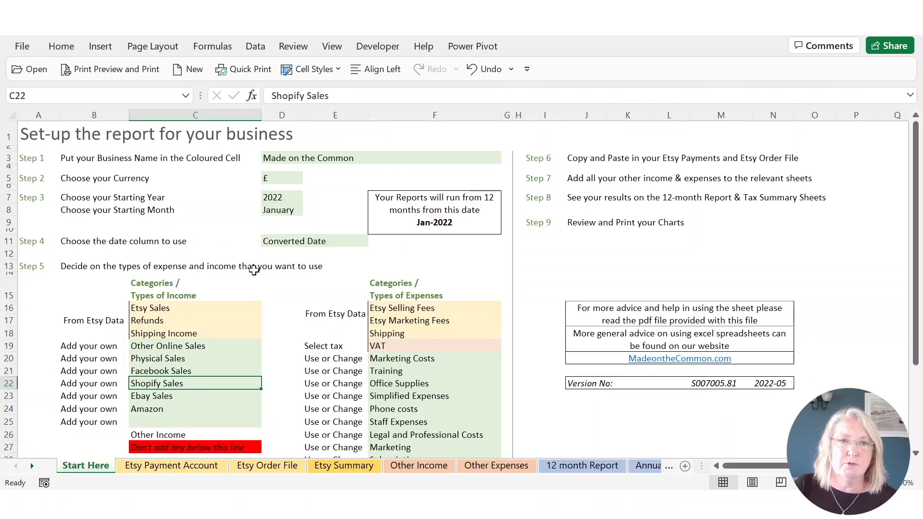
pyautogui.click(287, 211)
pyautogui.click(310, 211)
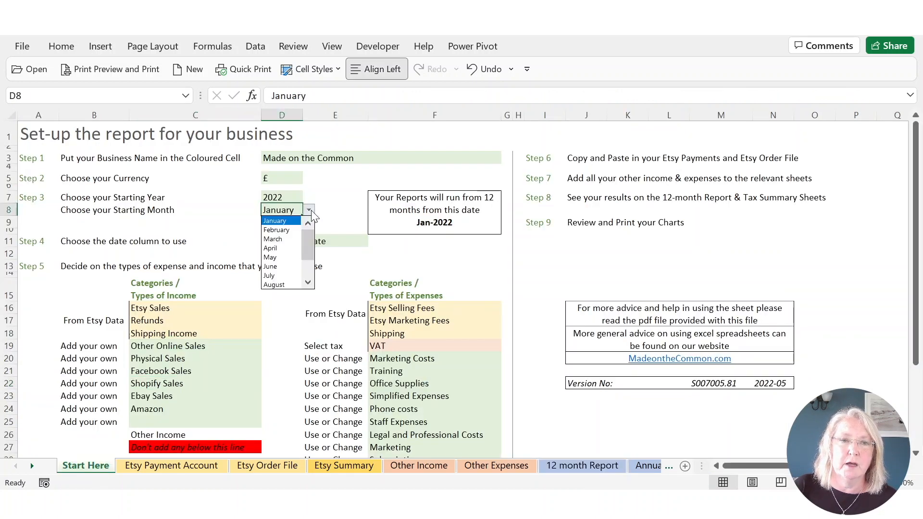
pyautogui.click(289, 239)
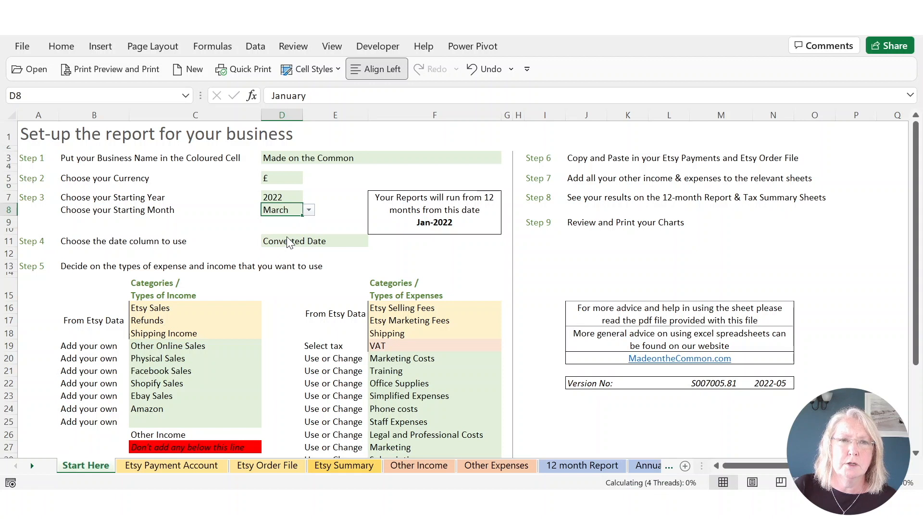
# - Check the first and last month headings on the 12 month Report
pyautogui.click(584, 465)
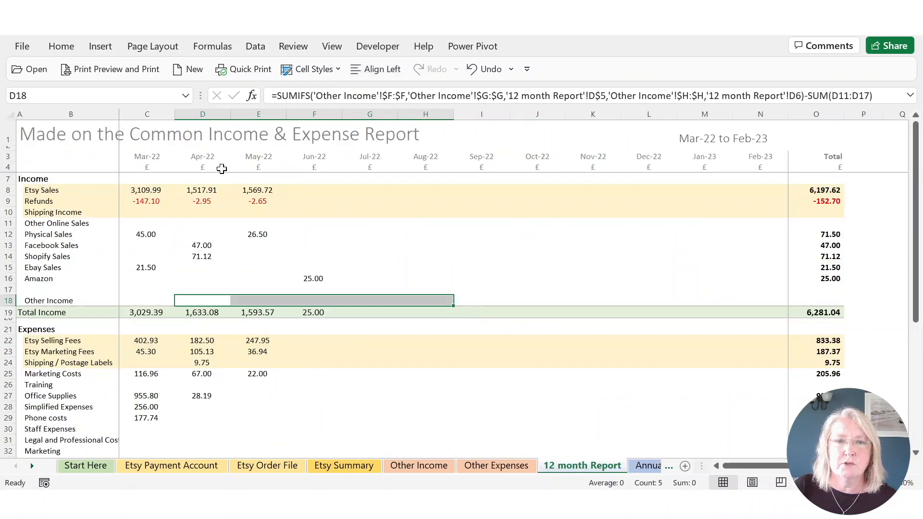
pyautogui.click(153, 159)
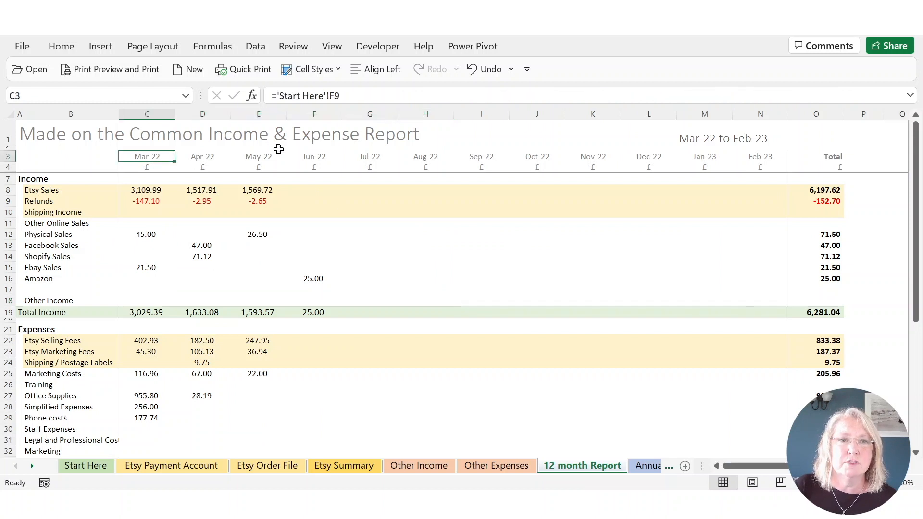
pyautogui.click(772, 156)
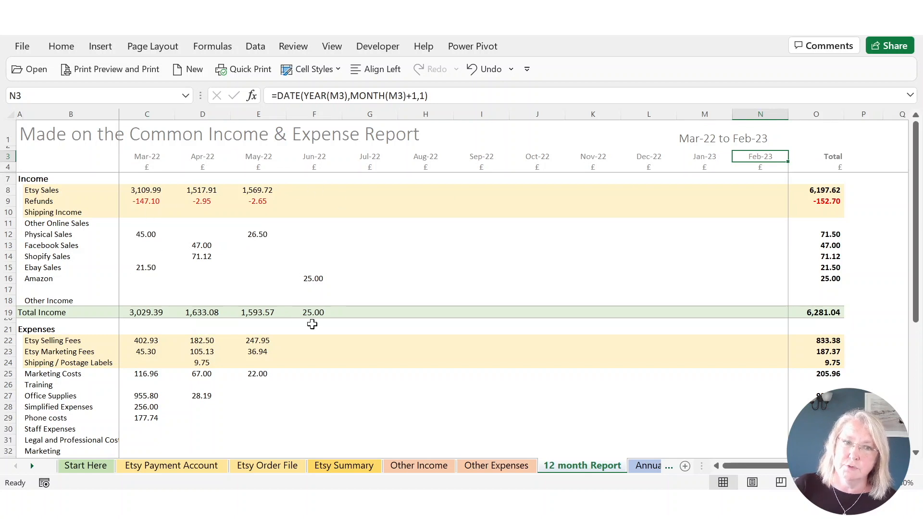
# - Compare the sum of all Net Income entries with the total income and the reporting-period total on the Other Income sheet
pyautogui.click(405, 468)
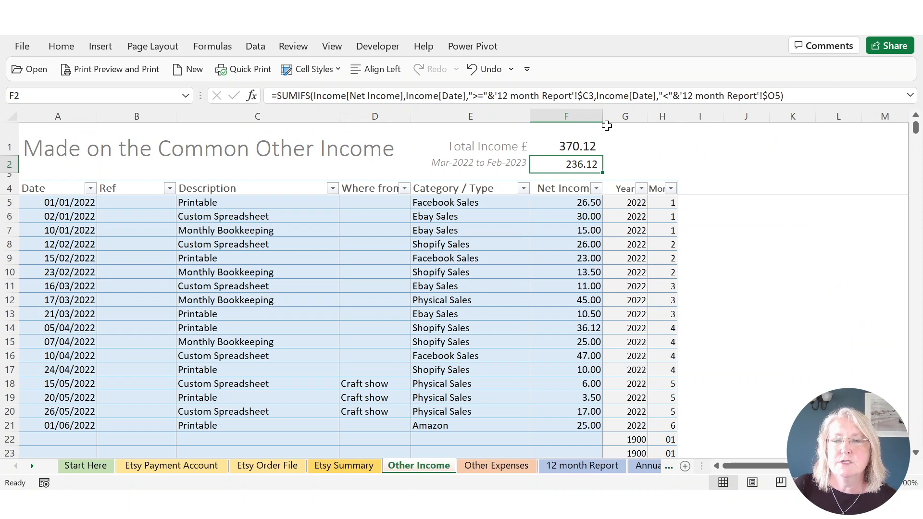
pyautogui.click(584, 147)
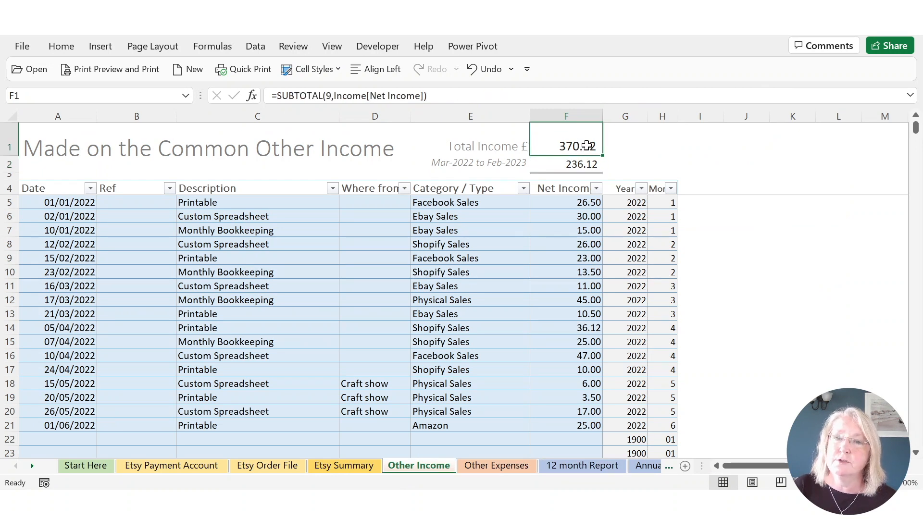
pyautogui.moveTo(583, 203); pyautogui.dragTo(551, 422)
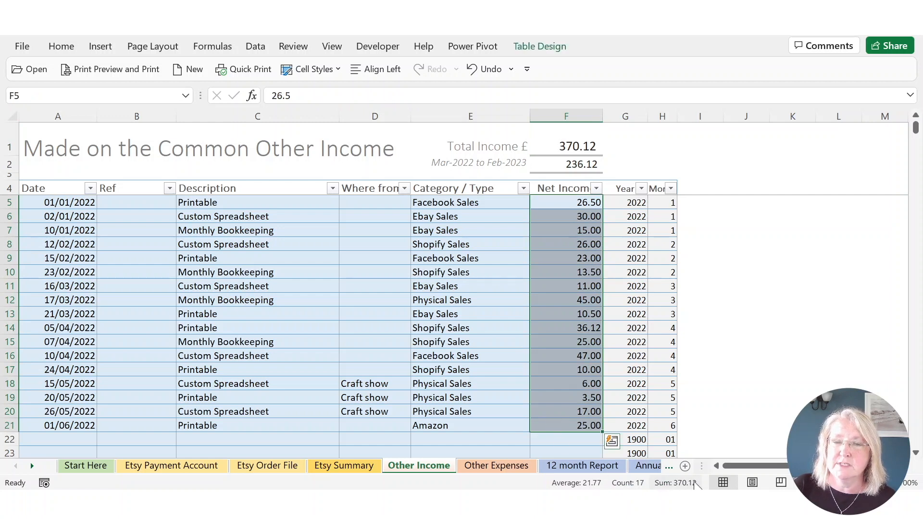
pyautogui.click(660, 150)
pyautogui.click(554, 161)
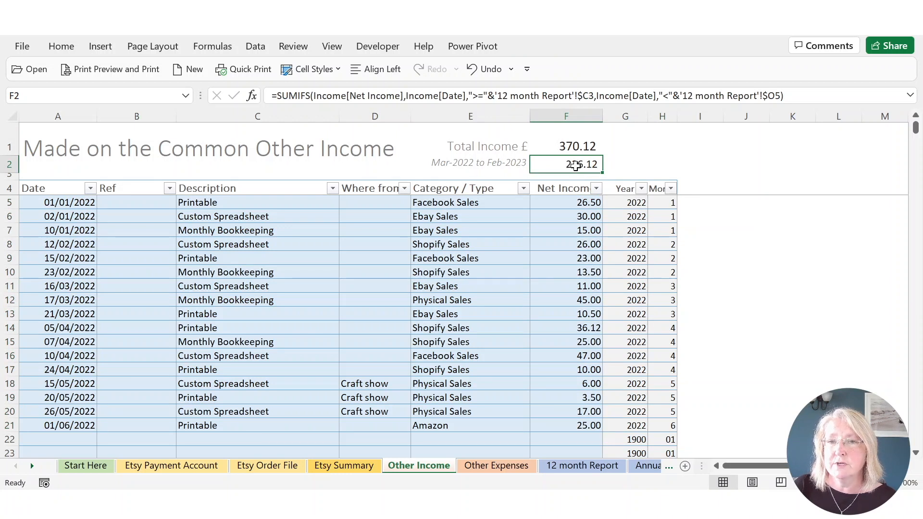
# - Sum the Other Online Sales to Other Income rows across all months on the 12 month Report and compare with the Other Income sheet
pyautogui.click(580, 470)
pyautogui.moveTo(162, 223); pyautogui.dragTo(760, 300)
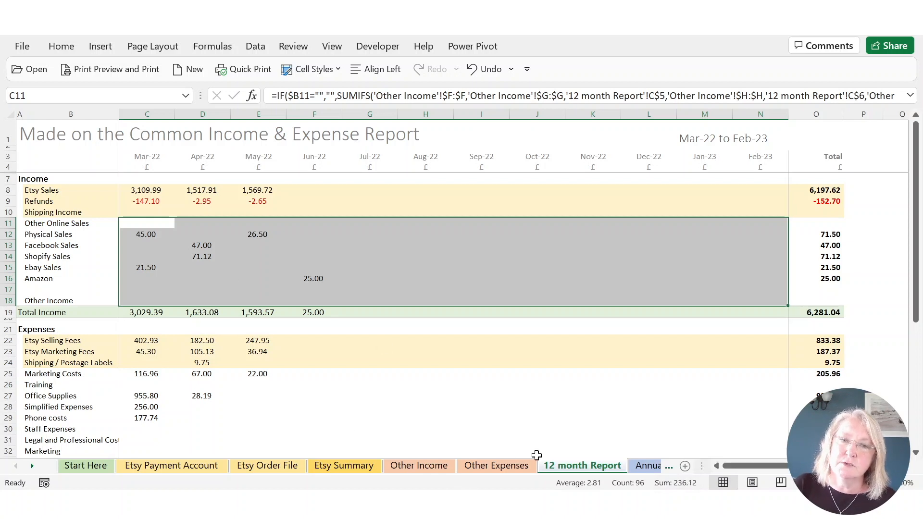
pyautogui.click(406, 469)
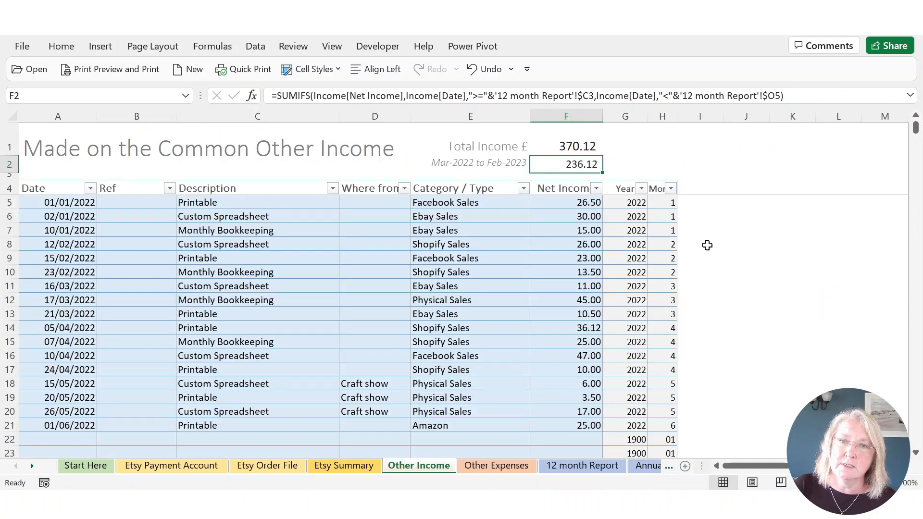
pyautogui.click(573, 246)
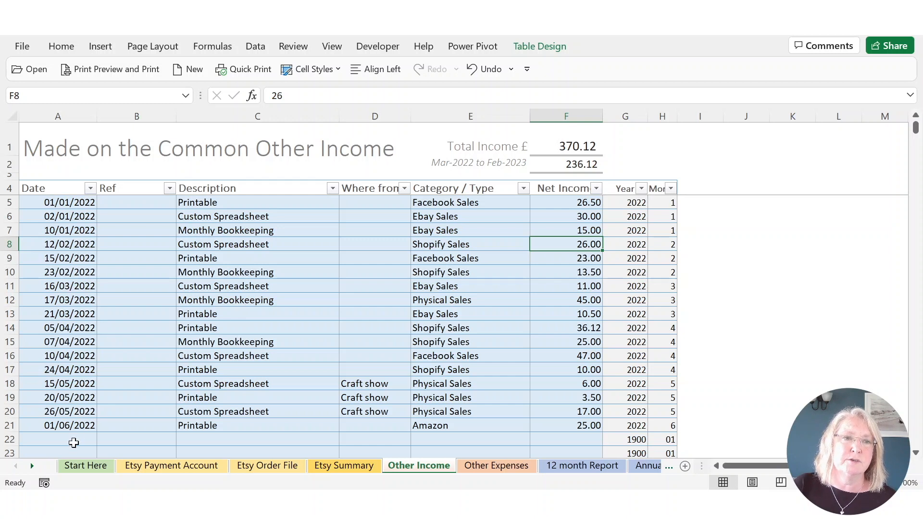
# - Insert a blank row above the 21/03/2022 entry on the Other Income sheet
pyautogui.click(9, 315)
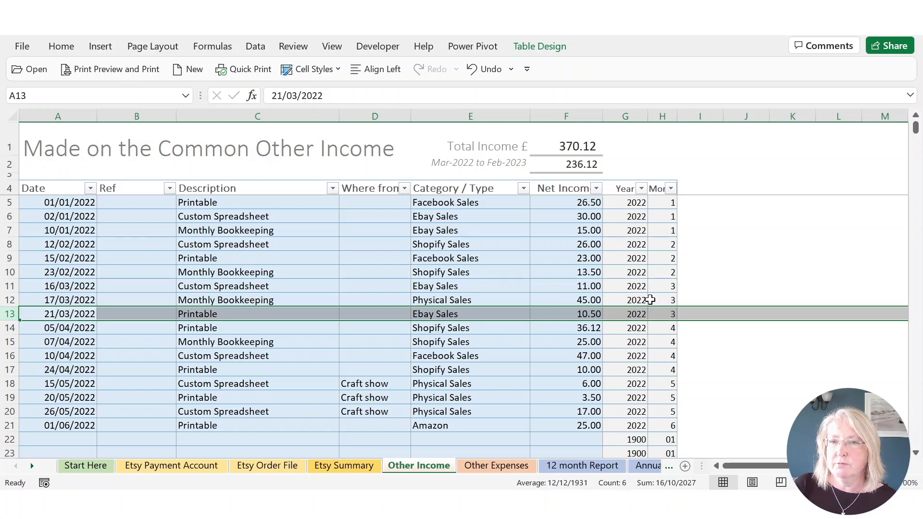
pyautogui.click(642, 301)
pyautogui.press('Right')
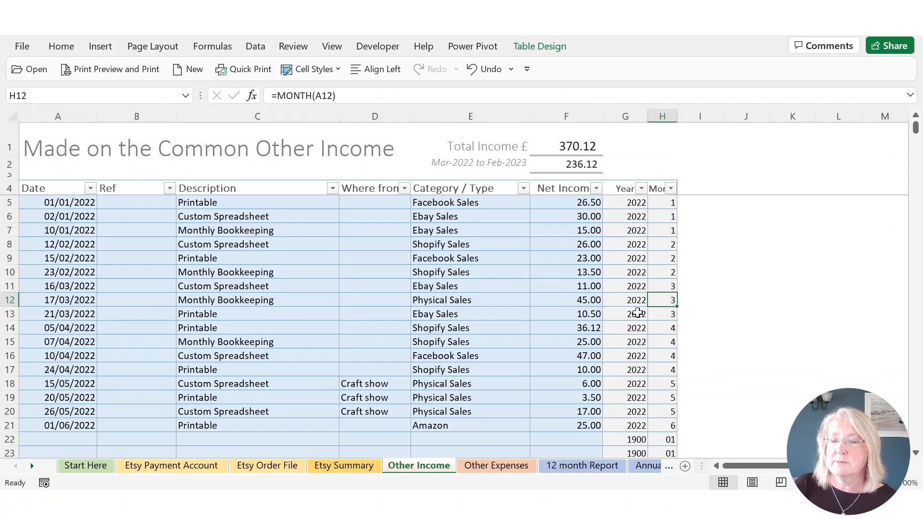
pyautogui.click(9, 314)
pyautogui.rightClick(9, 314)
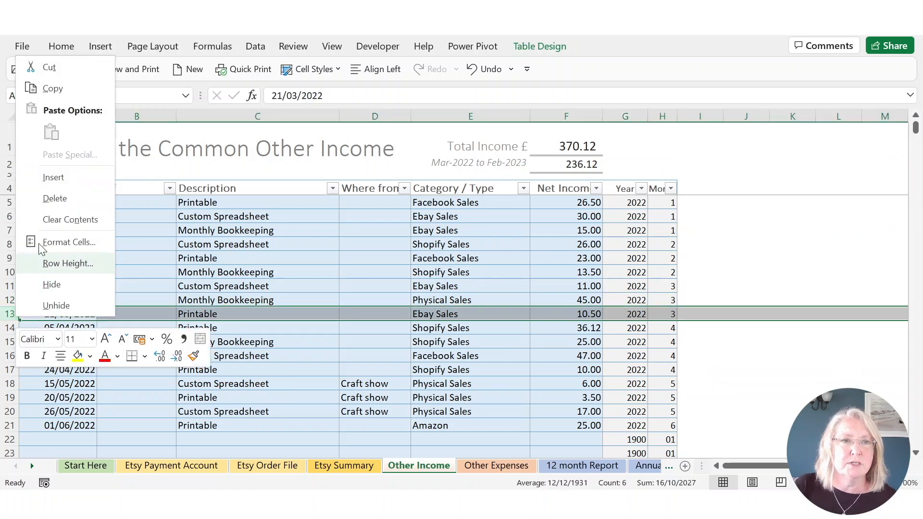
pyautogui.click(59, 178)
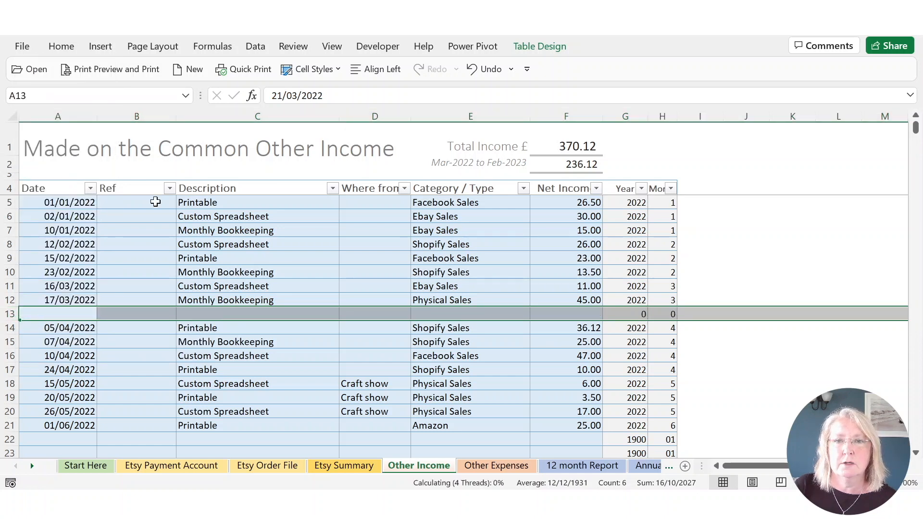
# - Inspect the Year and Month formulas in the blank row 13 and clear both cells
pyautogui.click(629, 317)
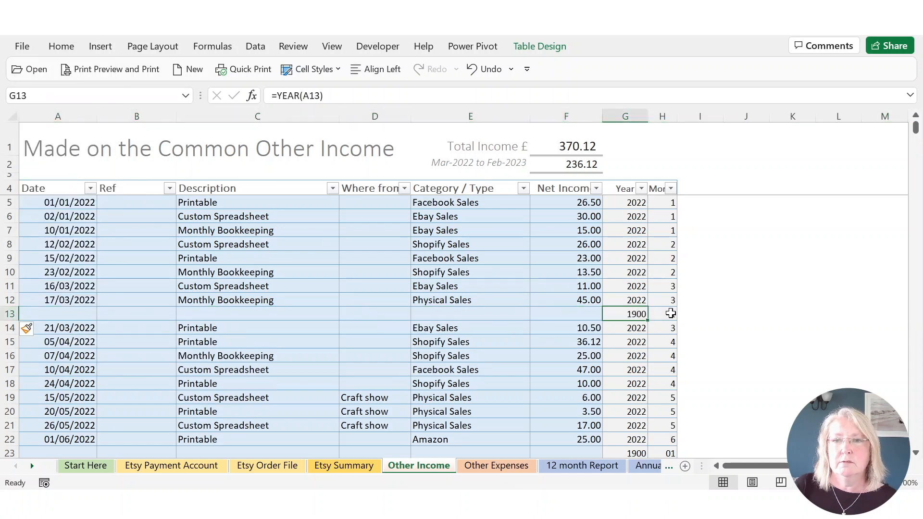
pyautogui.click(669, 314)
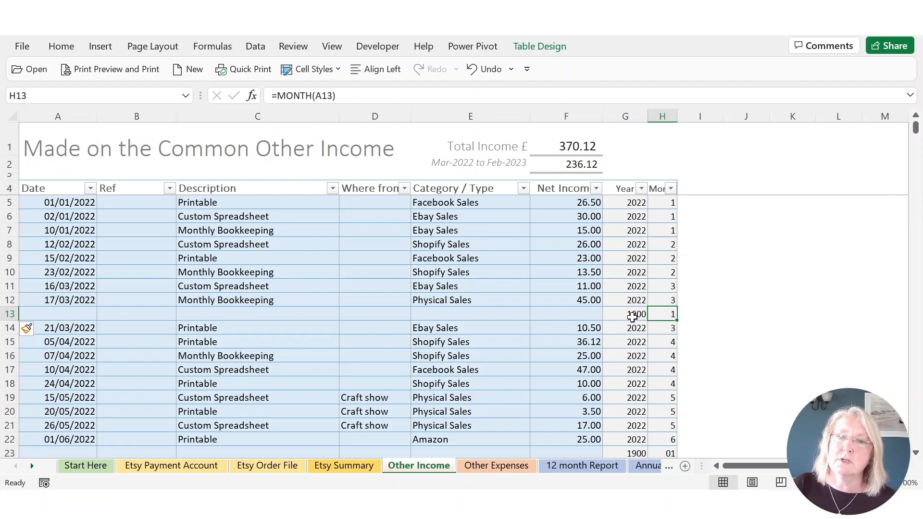
pyautogui.moveTo(632, 317); pyautogui.dragTo(666, 314)
pyautogui.press('Delete')
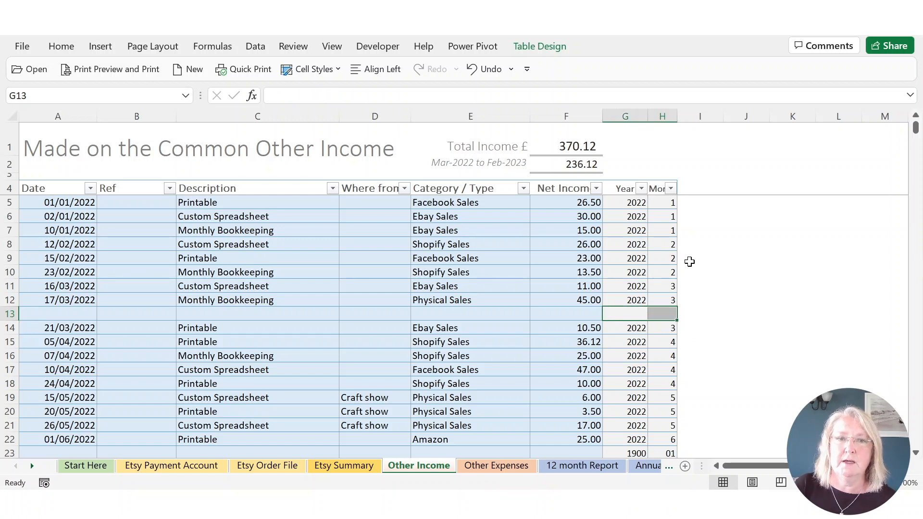
# - Delete the blank row 13 from the Other Income table
pyautogui.click(10, 314)
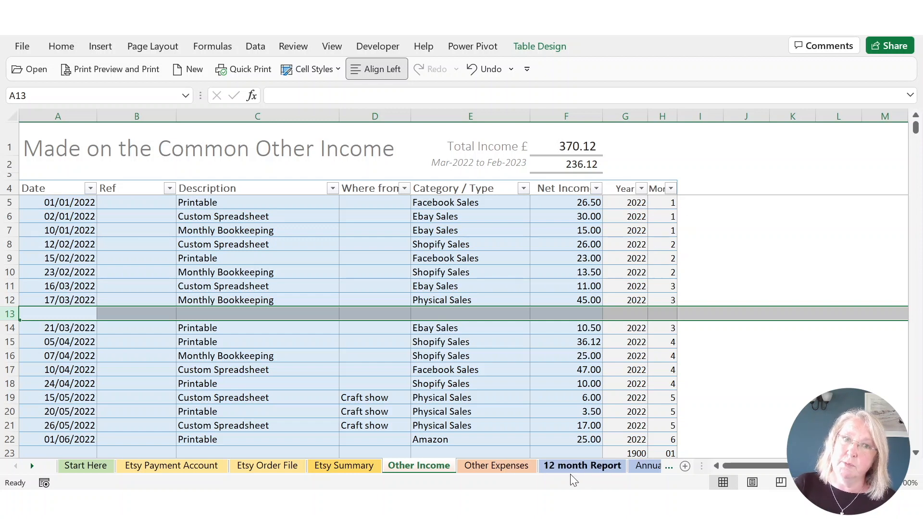
pyautogui.rightClick(4, 314)
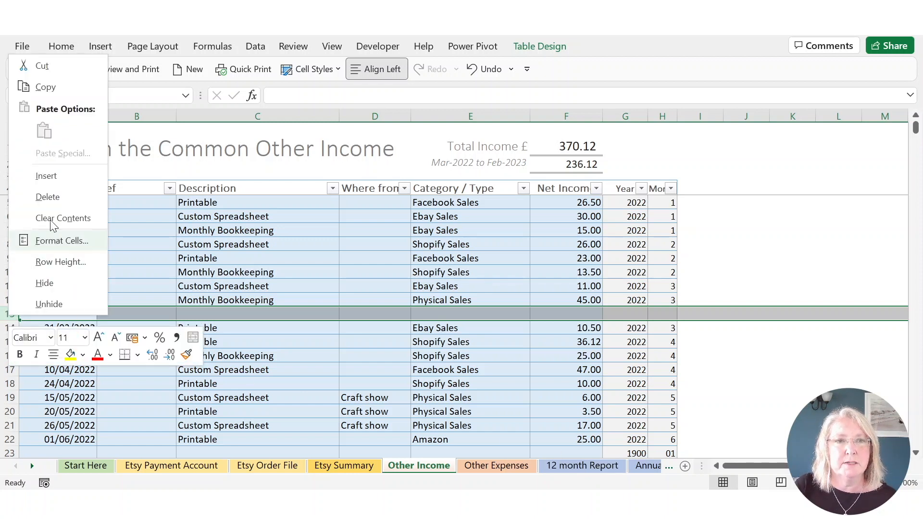
pyautogui.click(53, 197)
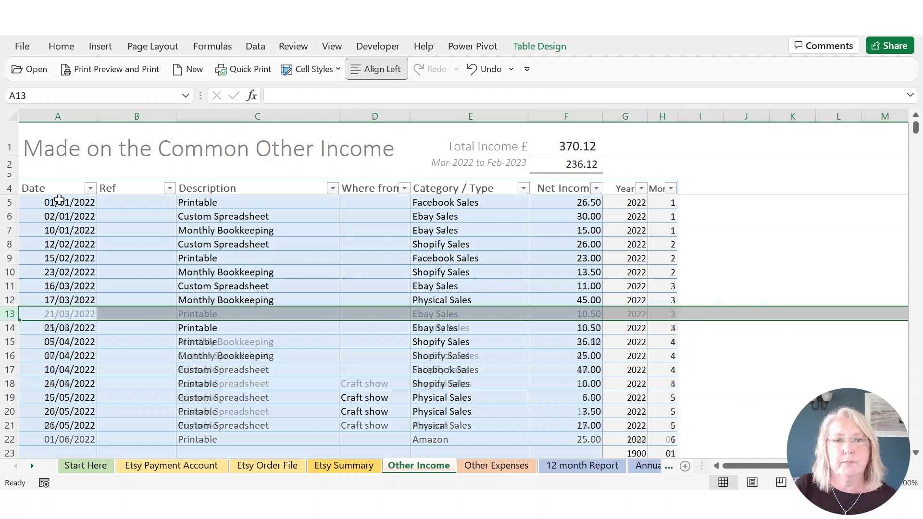
pyautogui.click(240, 380)
# - Start a new entry in row 22 dated 01/03/2022 and copy the Custom Spreadsheet description from row 20 into it
pyautogui.click(77, 439)
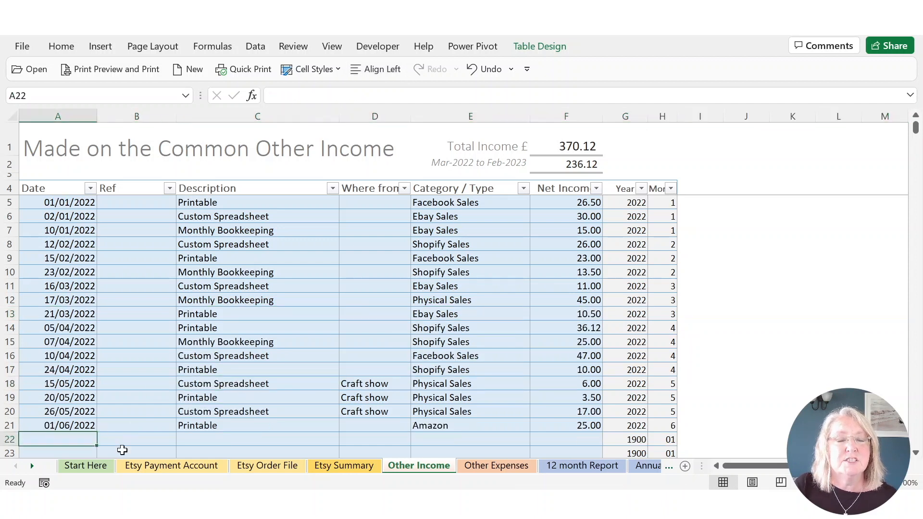
pyautogui.write('1/')
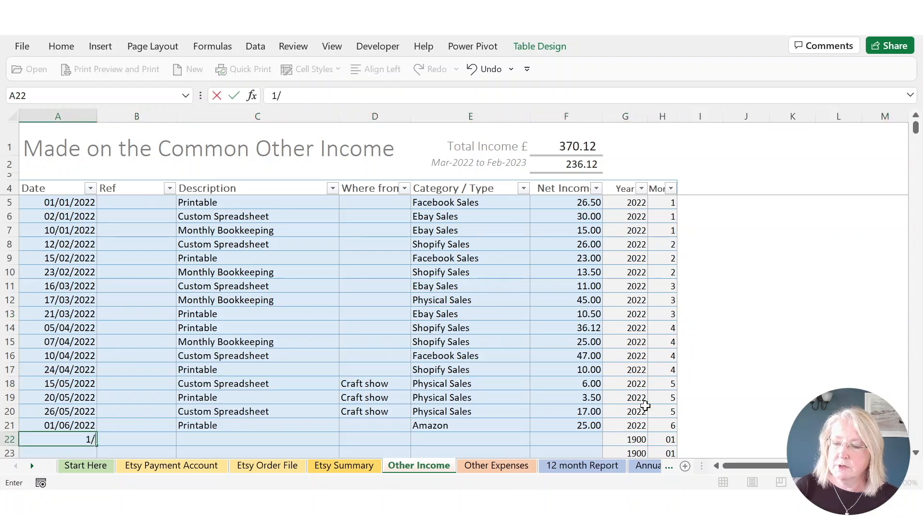
pyautogui.write('03')
pyautogui.press('Return')
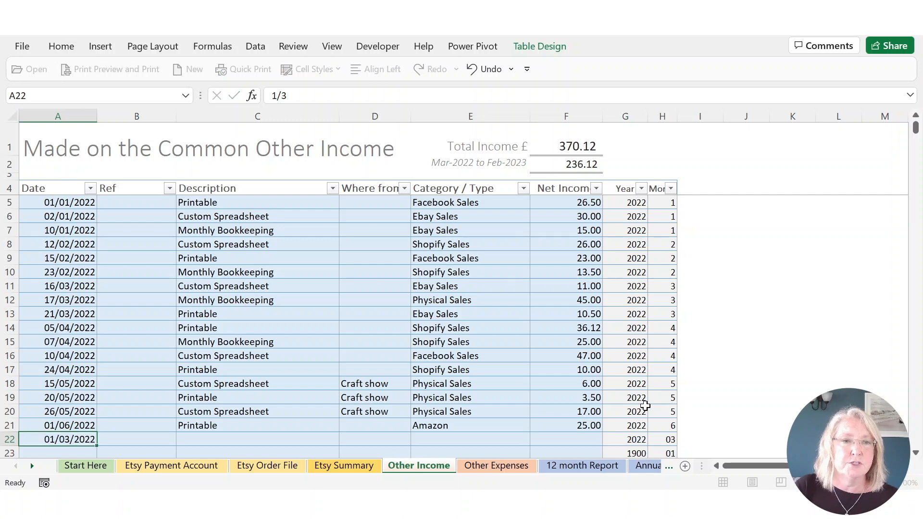
pyautogui.click(227, 426)
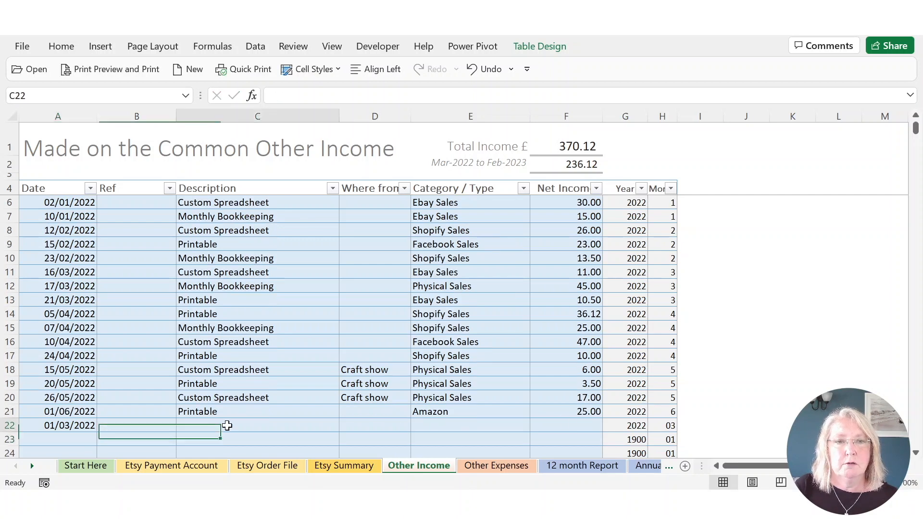
pyautogui.click(264, 397)
pyautogui.hotkey('ctrl', 'c')
pyautogui.click(264, 425)
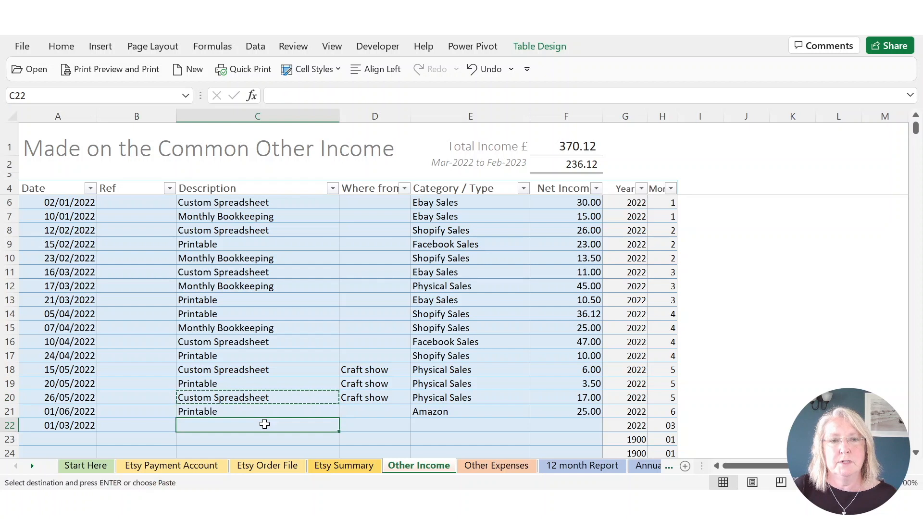
pyautogui.hotkey('ctrl', 'v')
# - Copy the Physical Sales category into the 01/03/2022 entry in row 22 and enter a net income of 30
pyautogui.click(455, 400)
pyautogui.hotkey('ctrl', 'c')
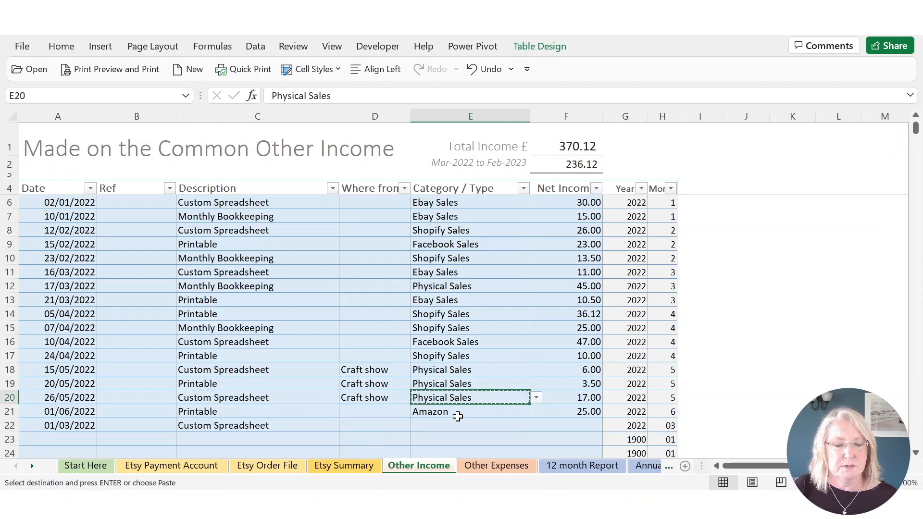
pyautogui.click(456, 423)
pyautogui.hotkey('ctrl', 'v')
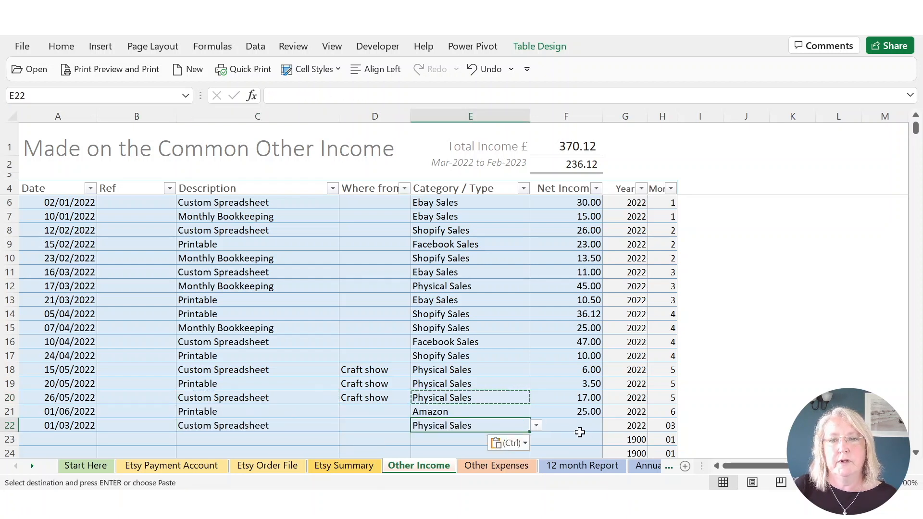
pyautogui.click(579, 430)
pyautogui.write('30')
pyautogui.press('Return')
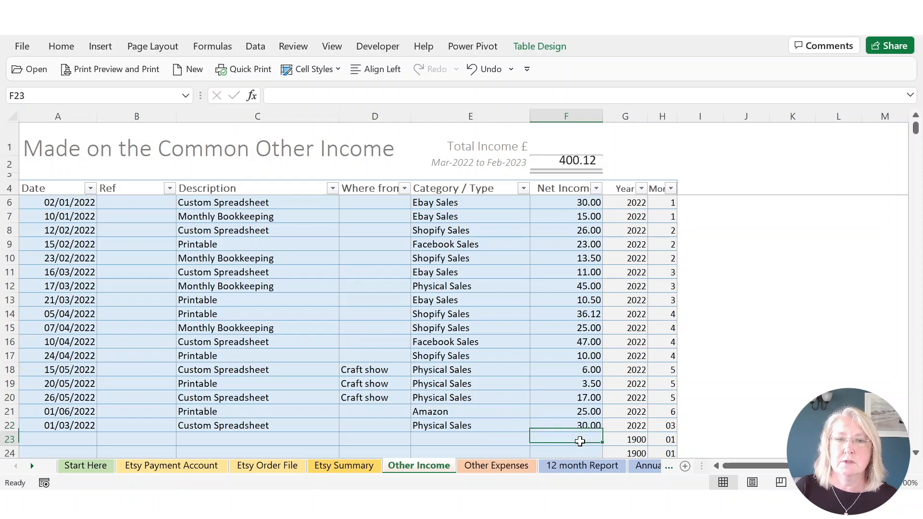
# - Sort the Other Income table by date from oldest to newest and check the Month formula of the 01/03/2022 entry
pyautogui.click(41, 428)
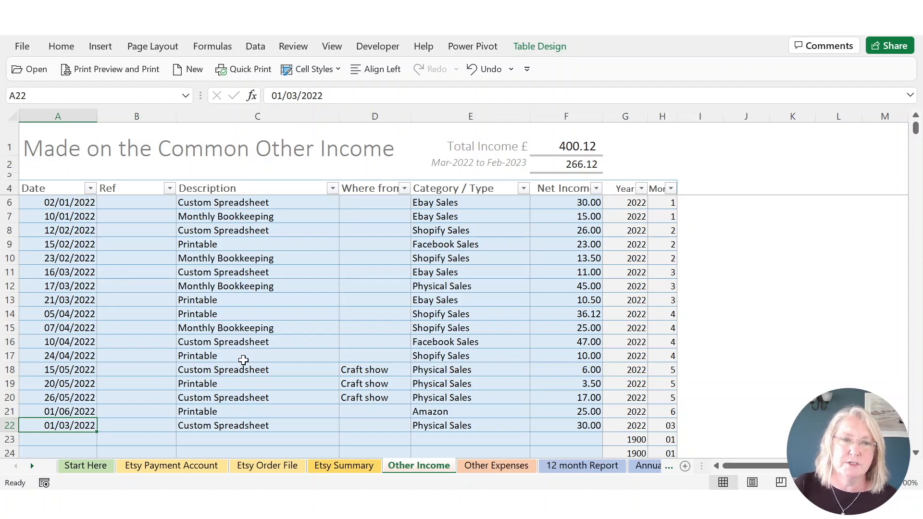
pyautogui.click(89, 188)
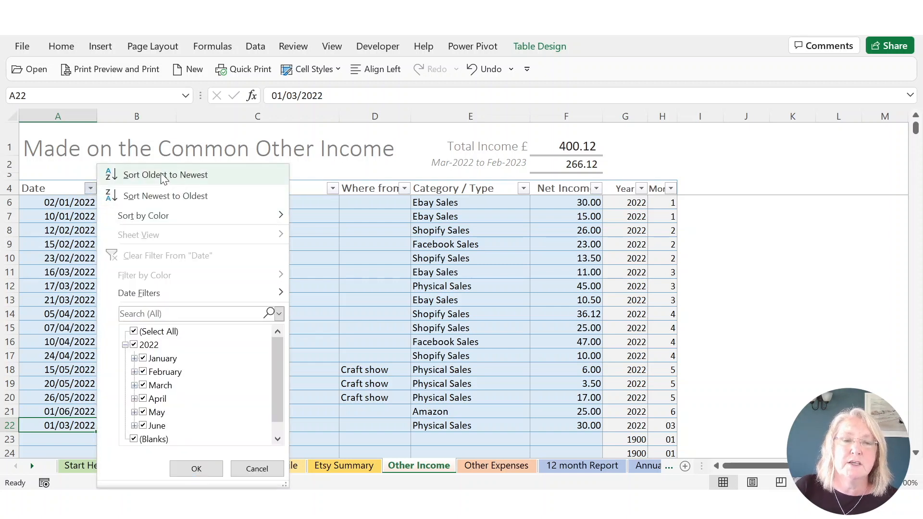
pyautogui.click(193, 177)
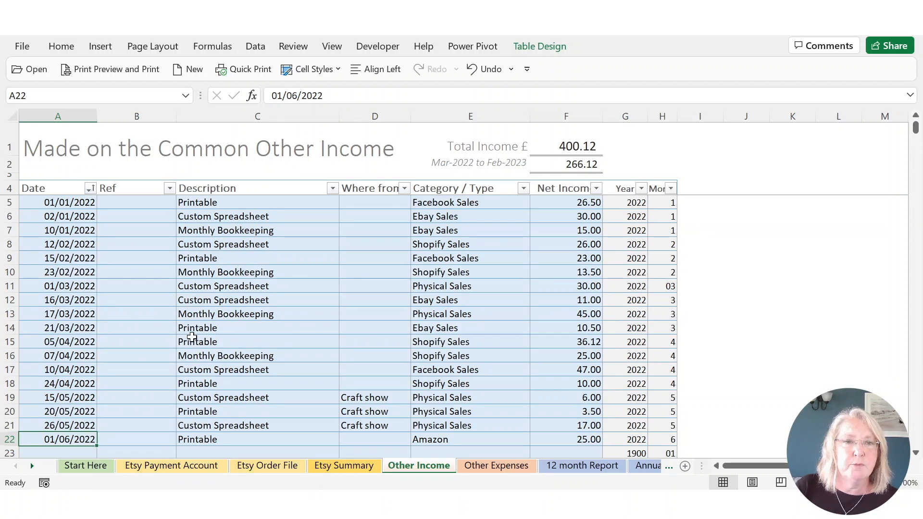
pyautogui.click(168, 284)
pyautogui.click(263, 285)
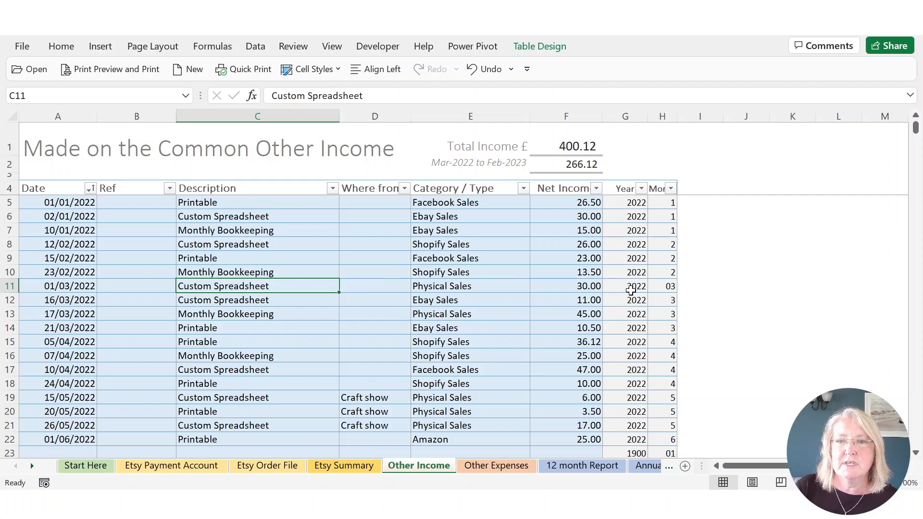
pyautogui.click(665, 288)
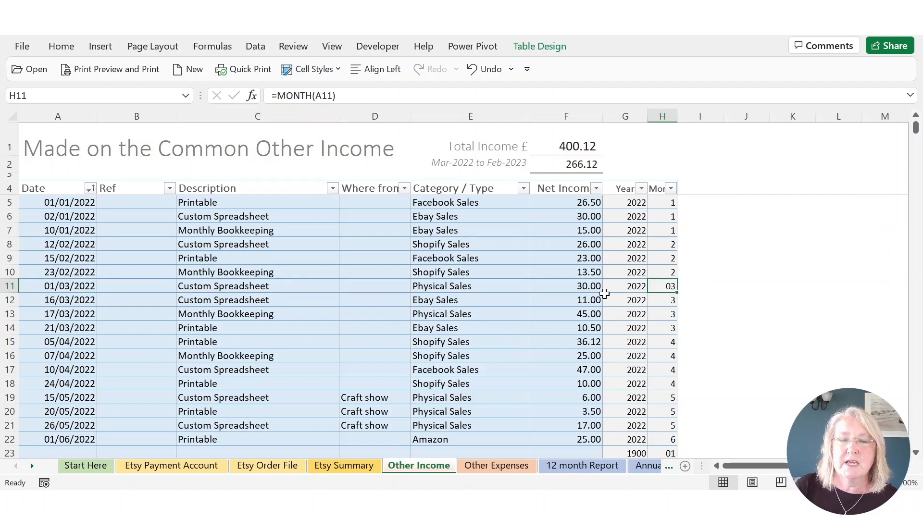
# - Format all values in the Month column as Number with no decimal places
pyautogui.click(662, 184)
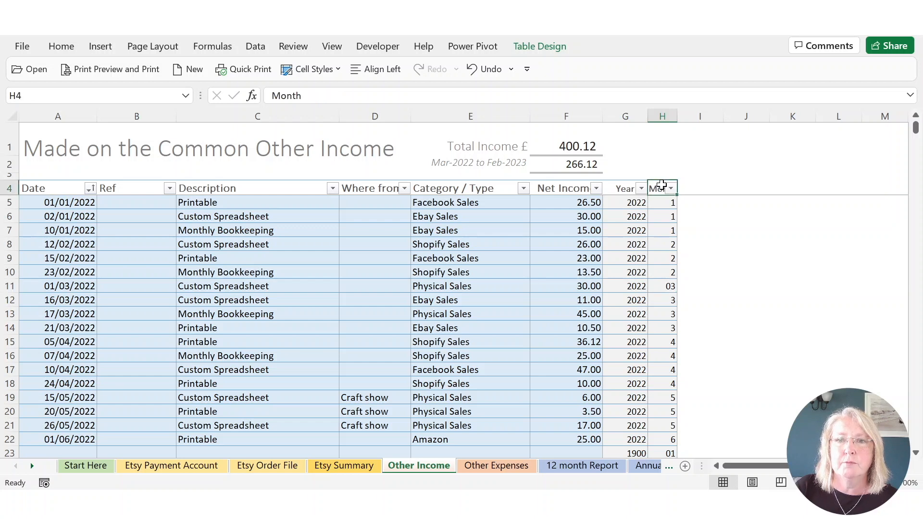
pyautogui.click(662, 185)
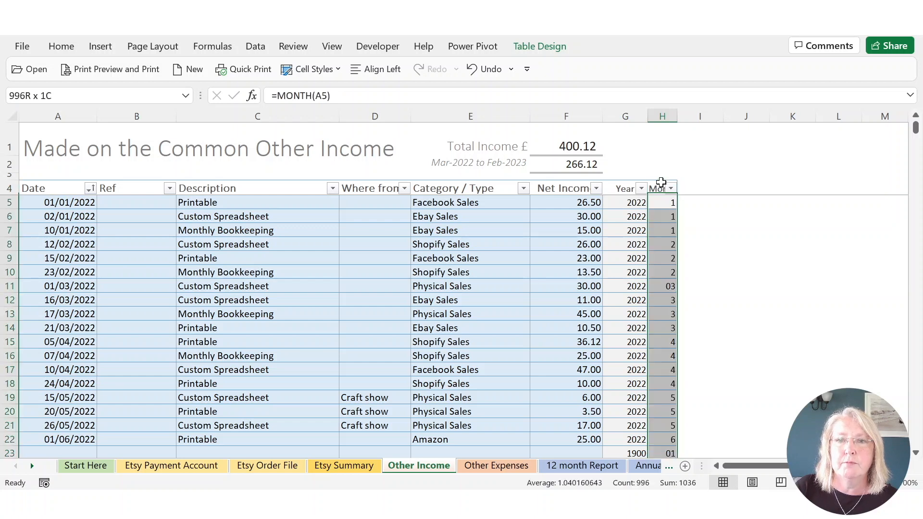
pyautogui.click(22, 46)
pyautogui.click(24, 45)
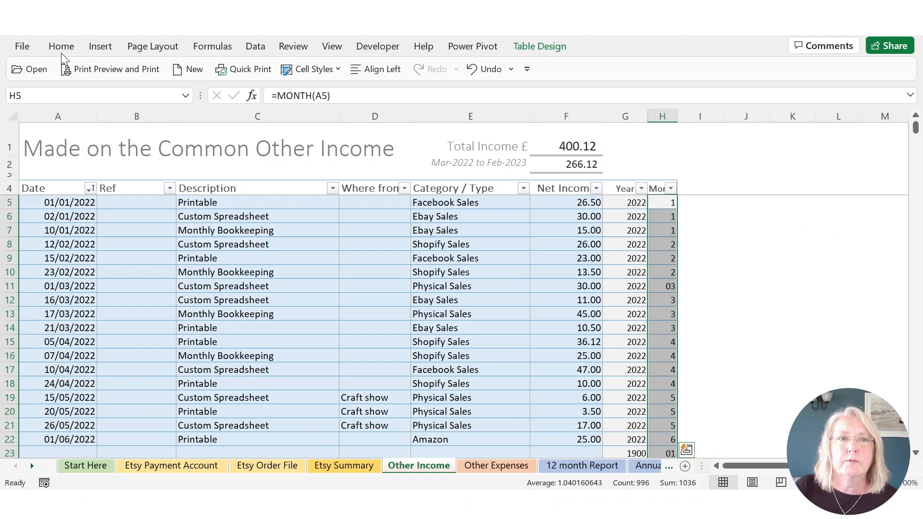
pyautogui.click(61, 48)
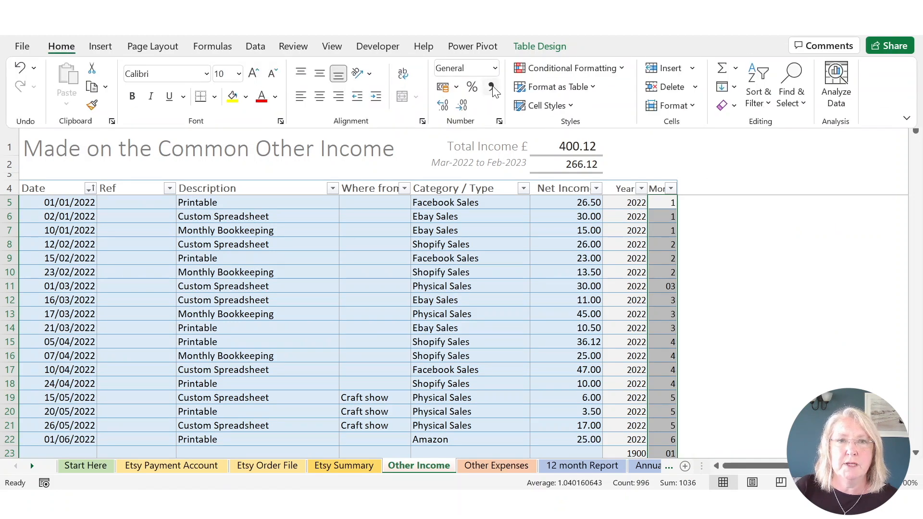
pyautogui.click(495, 68)
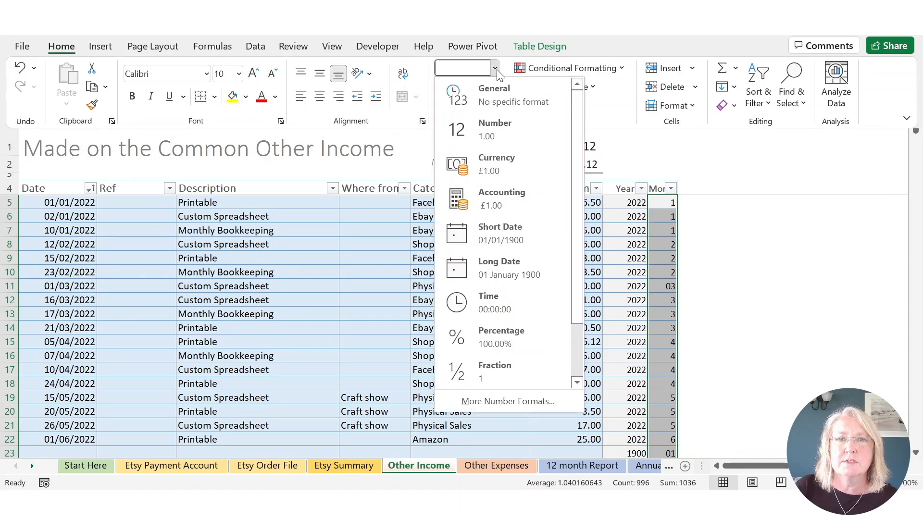
pyautogui.click(496, 135)
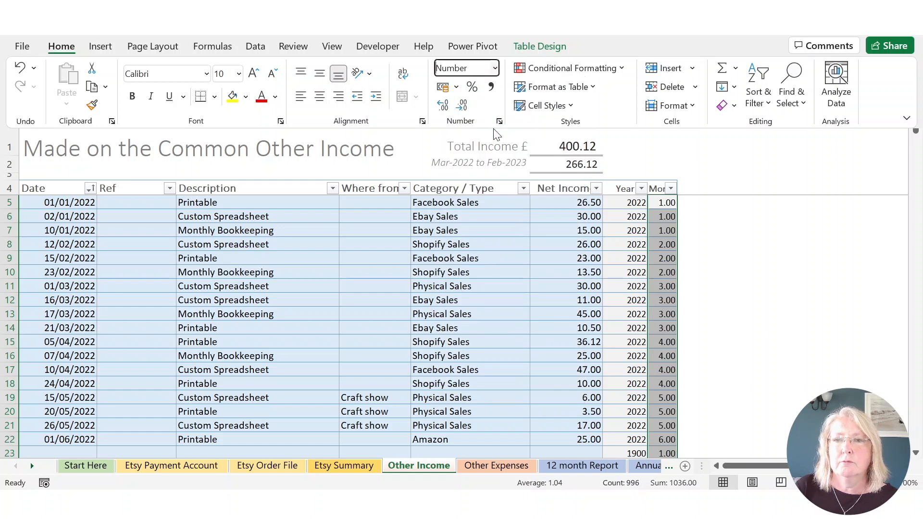
pyautogui.click(465, 108)
pyautogui.click(465, 108)
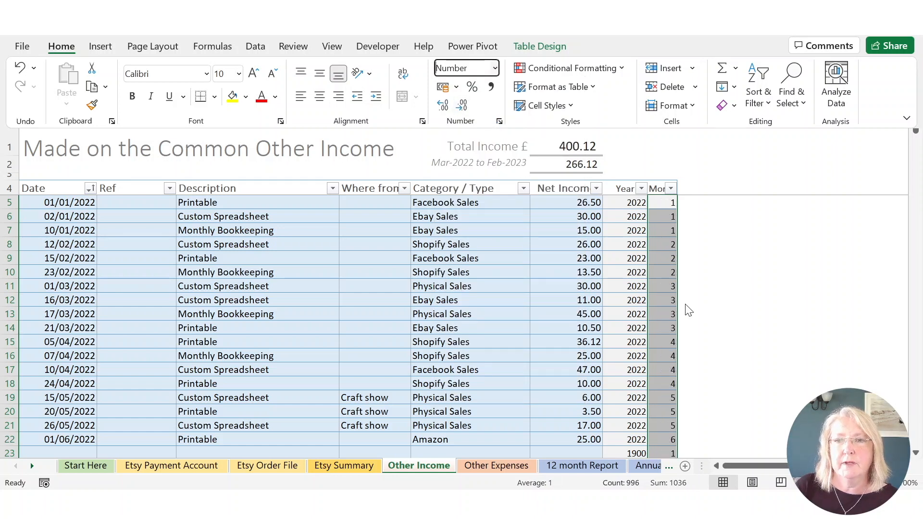
pyautogui.click(262, 282)
pyautogui.click(253, 257)
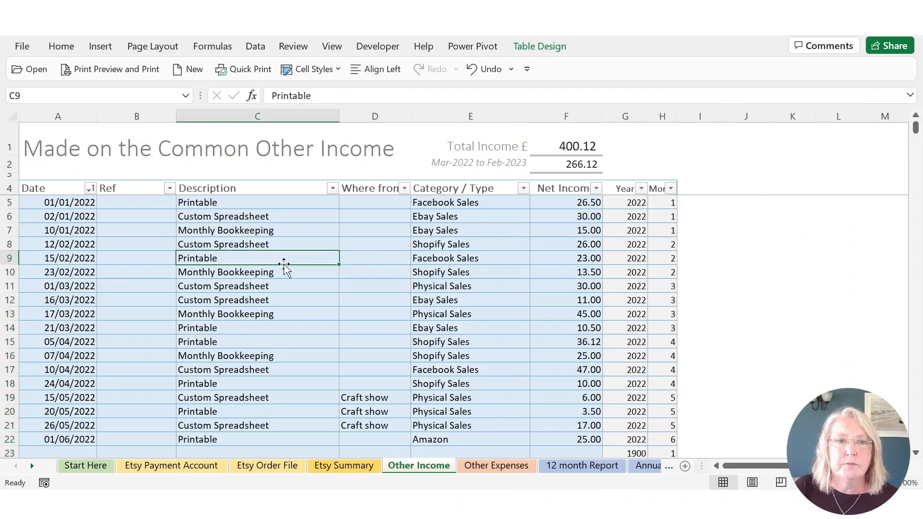
# - Start a new entry dated 01/02/2022 in row 23, directly below the 01/06/2022 entry
pyautogui.click(9, 287)
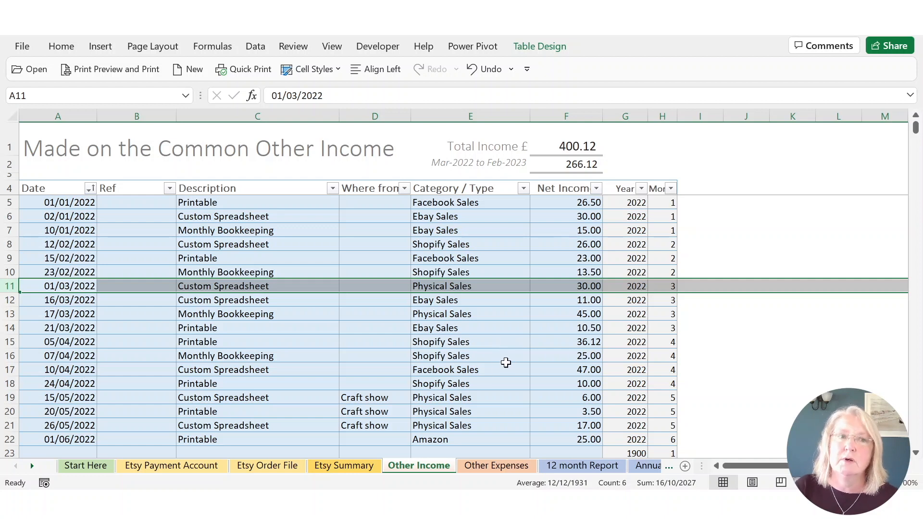
pyautogui.scroll(-1, 55, 420)
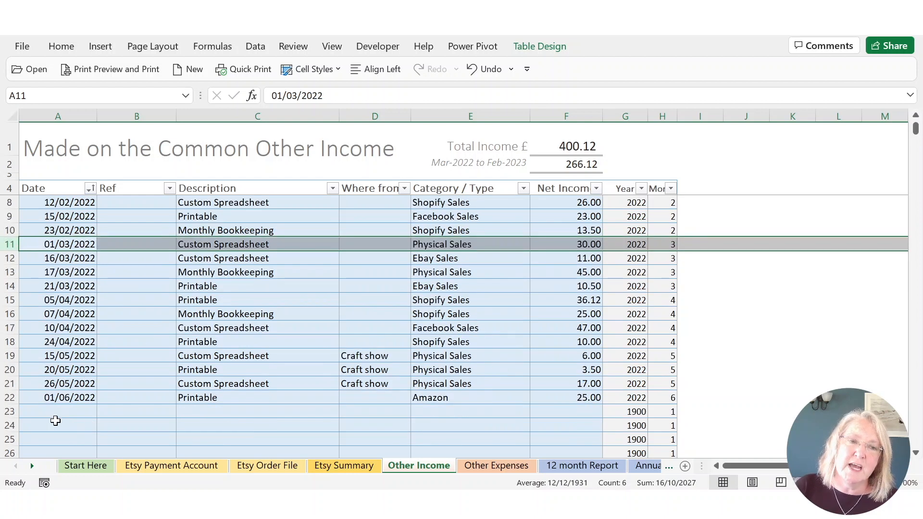
pyautogui.scroll(-1, 55, 420)
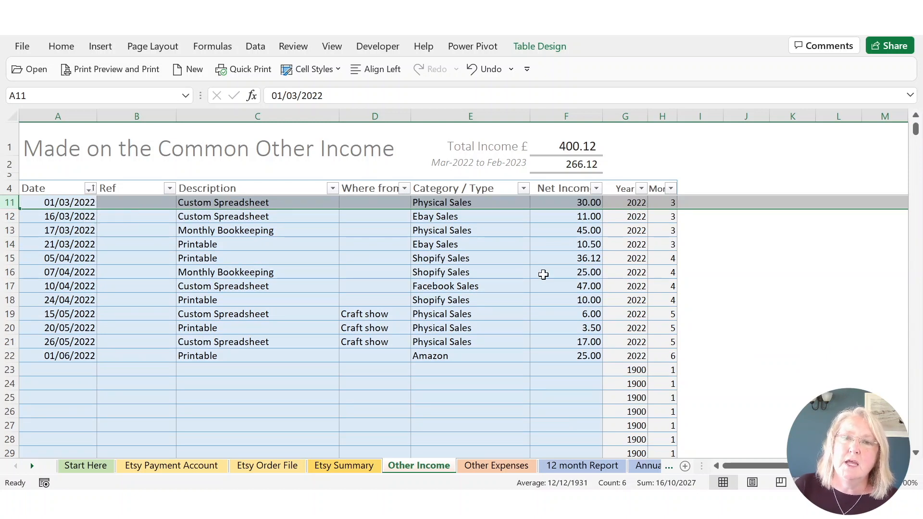
pyautogui.click(769, 266)
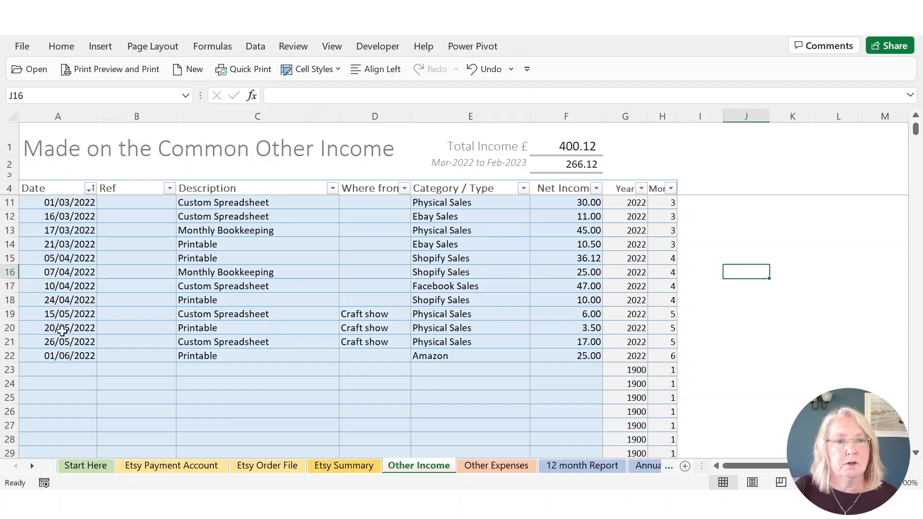
pyautogui.click(74, 369)
pyautogui.write('1/2')
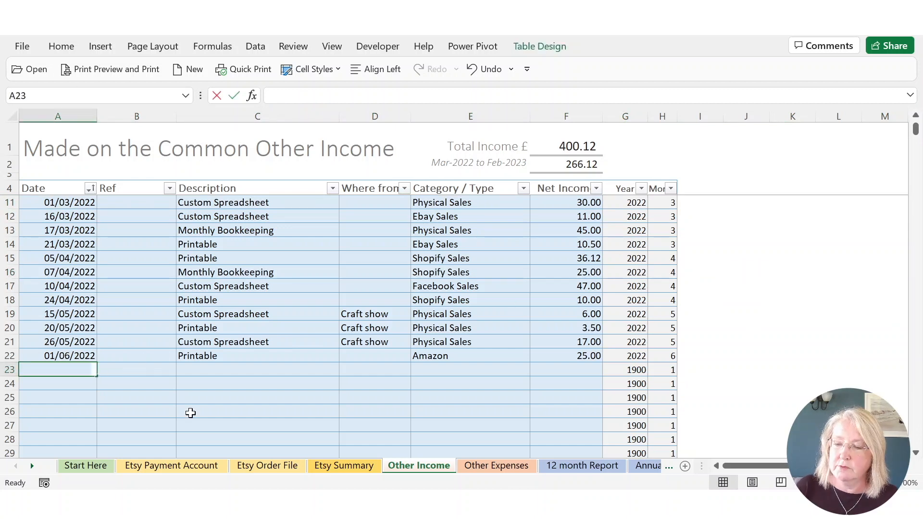
pyautogui.press('Return')
# - Copy the description, category and net income from row 22 into row 23 and set the new entry's category to Shopify Sales
pyautogui.moveTo(202, 357); pyautogui.dragTo(572, 359)
pyautogui.hotkey('ctrl', 'c')
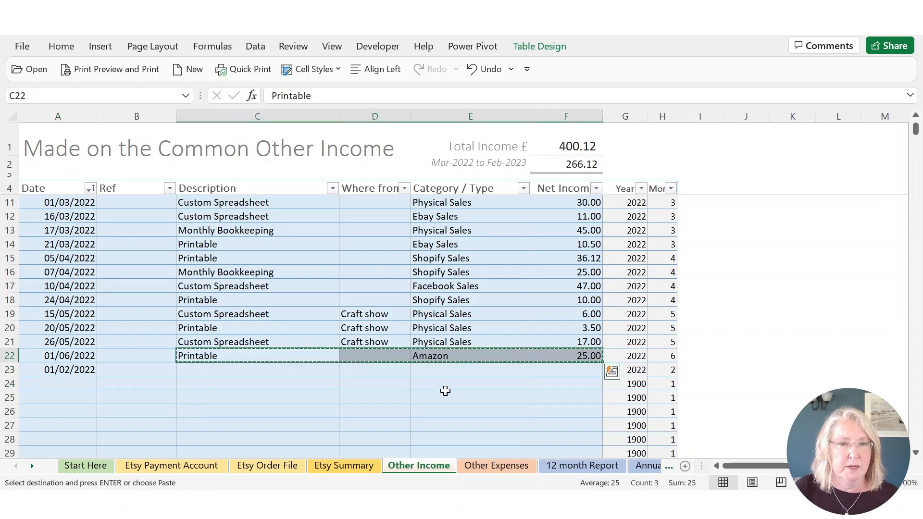
pyautogui.click(274, 371)
pyautogui.hotkey('ctrl', 'v')
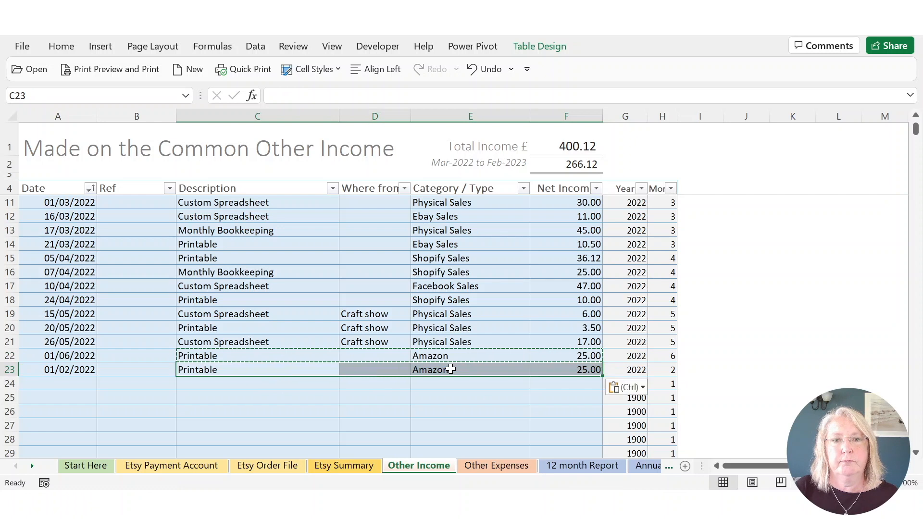
pyautogui.click(509, 369)
pyautogui.click(539, 369)
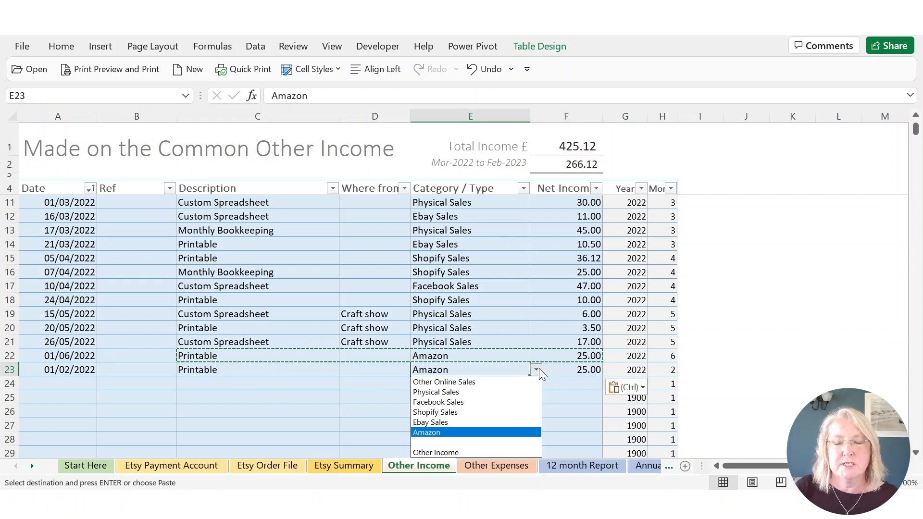
pyautogui.click(459, 410)
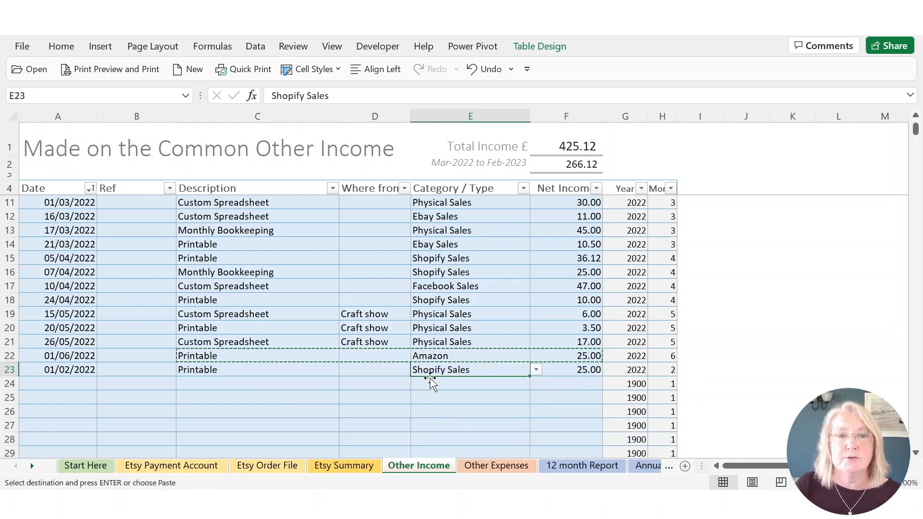
# - Sort the Other Income entries in rows 5 to 23 by Date from oldest to newest
pyautogui.click(65, 369)
pyautogui.moveTo(75, 370); pyautogui.dragTo(659, 200)
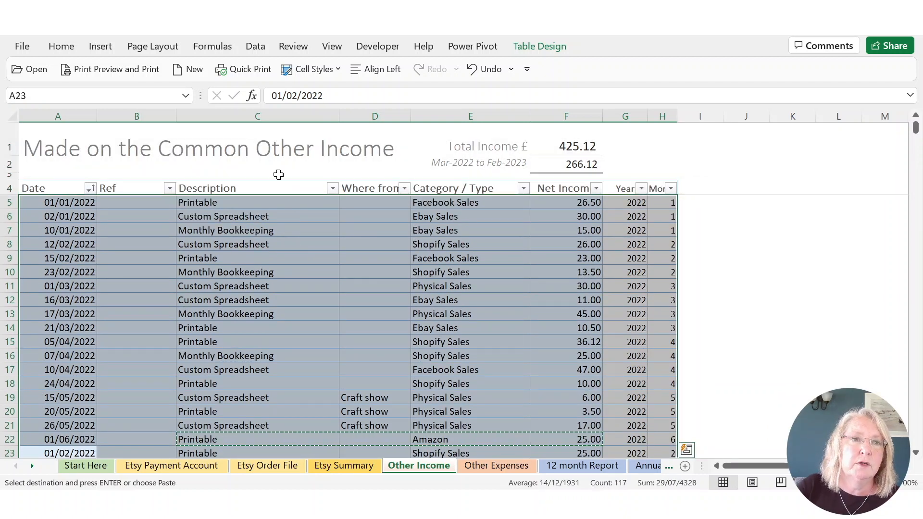
pyautogui.click(255, 48)
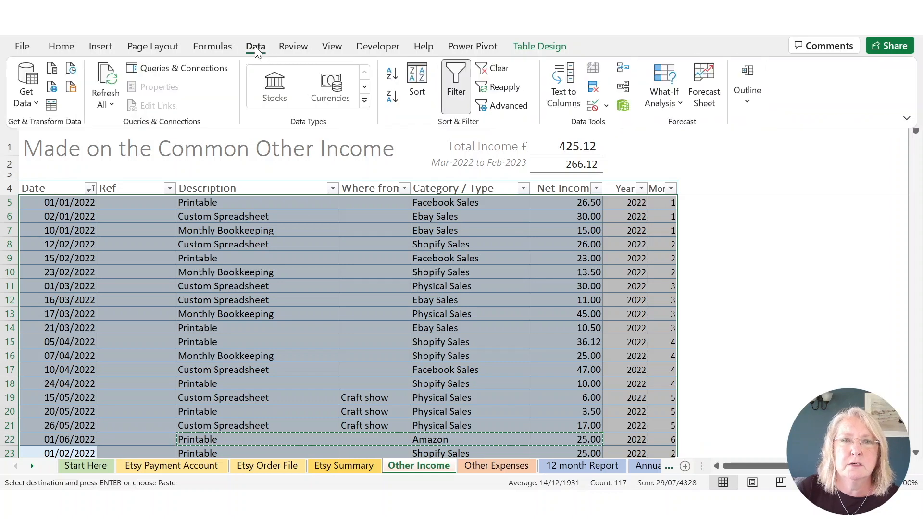
pyautogui.click(422, 95)
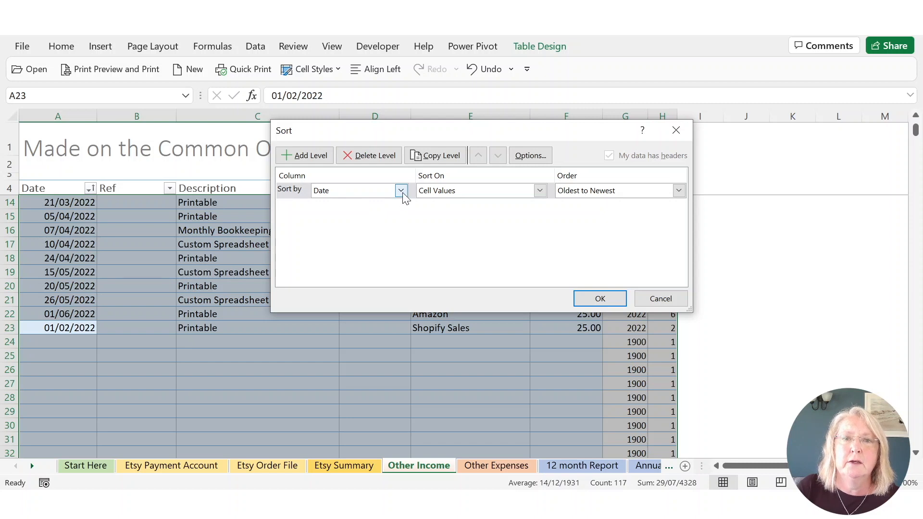
pyautogui.click(610, 298)
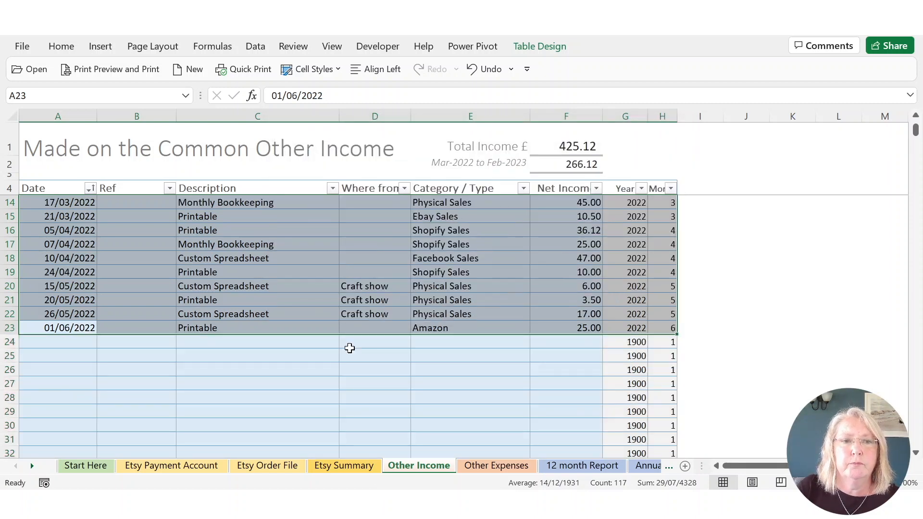
pyautogui.click(234, 393)
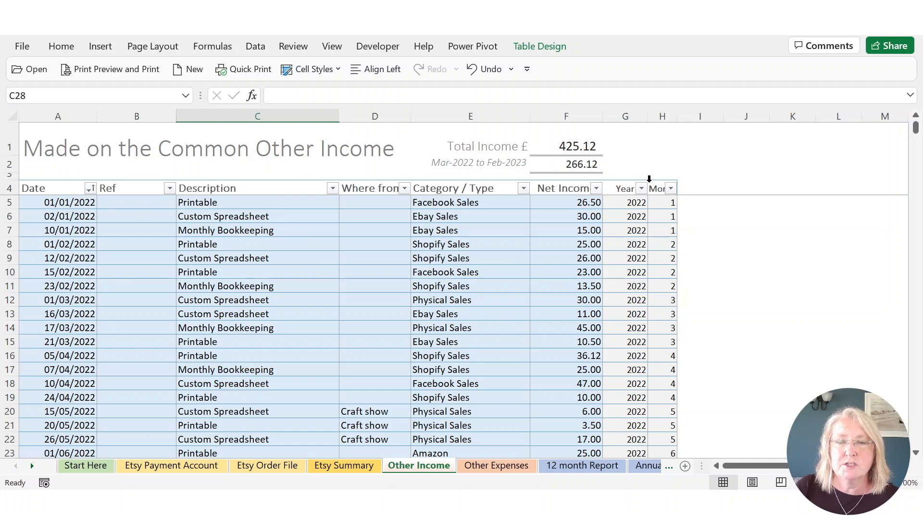
# - Filter the Description column to show only Printable and select the visible Net Income values to check their sum
pyautogui.click(333, 188)
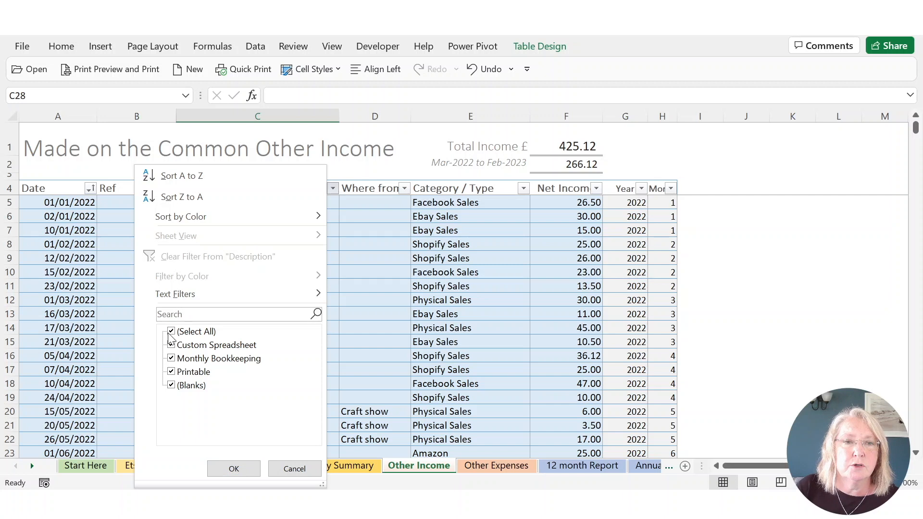
pyautogui.click(173, 333)
pyautogui.click(185, 373)
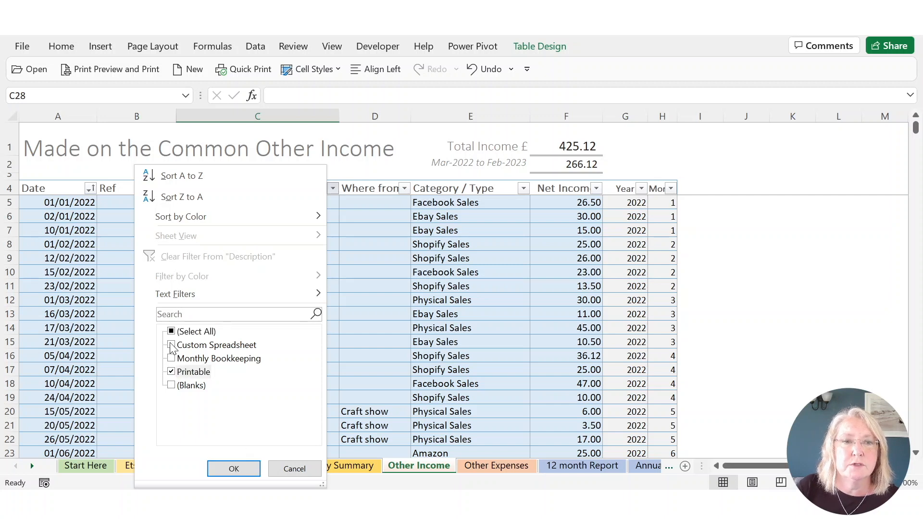
pyautogui.click(233, 468)
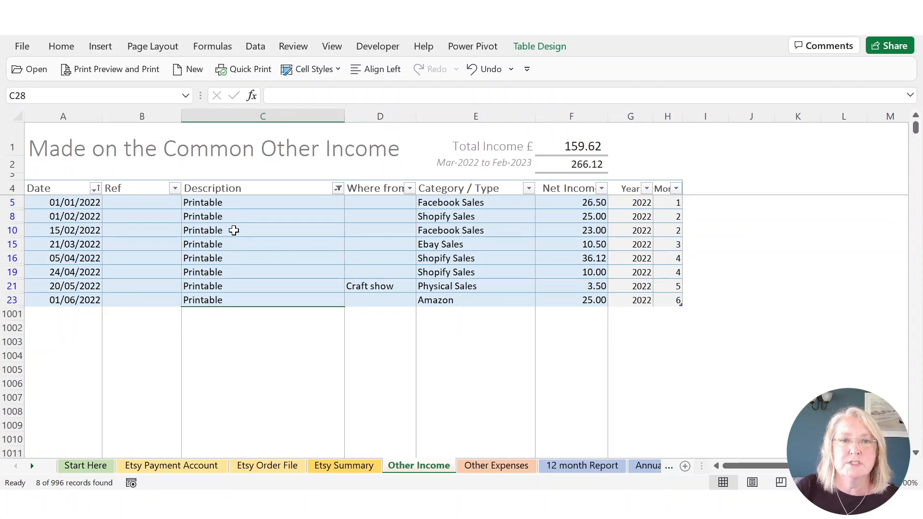
pyautogui.moveTo(579, 202); pyautogui.dragTo(573, 301)
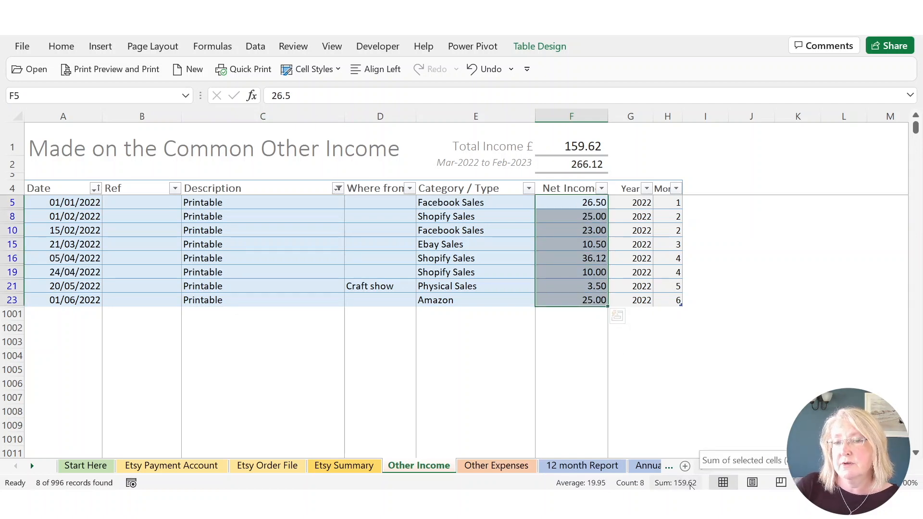
# - Show all descriptions in the Other Income table again
pyautogui.click(339, 190)
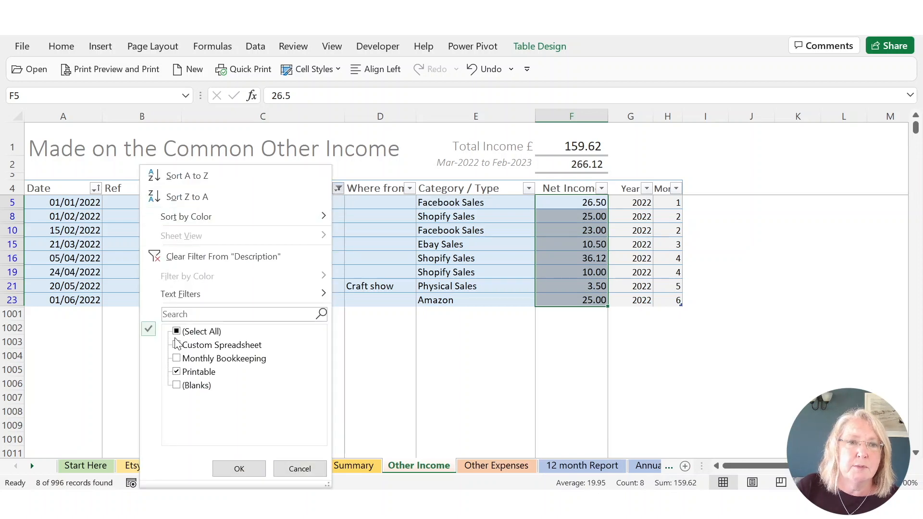
pyautogui.click(176, 333)
pyautogui.click(239, 469)
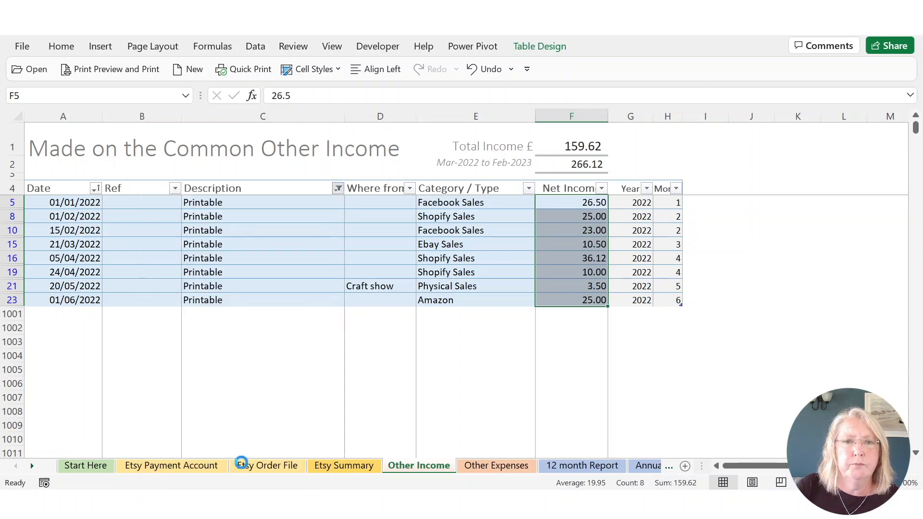
# - Filter the Category / Type column to show only Ebay Sales entries
pyautogui.click(523, 188)
pyautogui.click(363, 332)
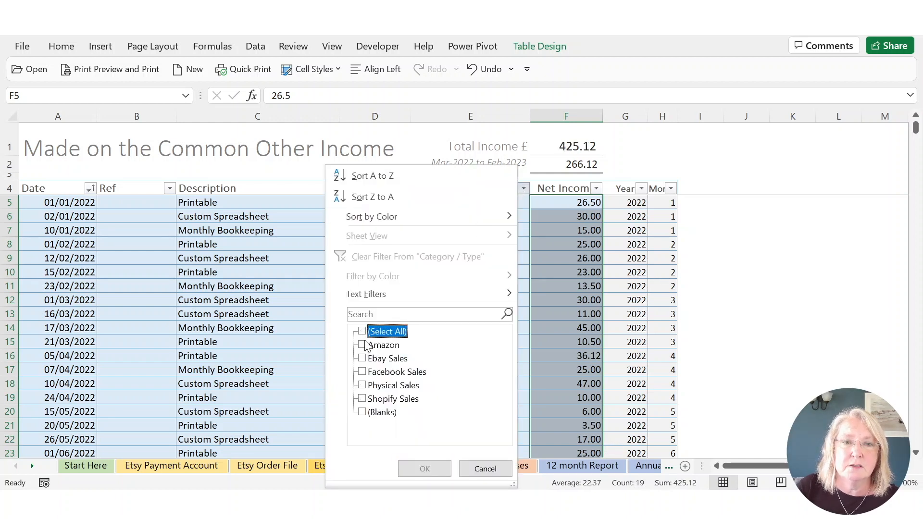
pyautogui.click(369, 360)
pyautogui.click(423, 468)
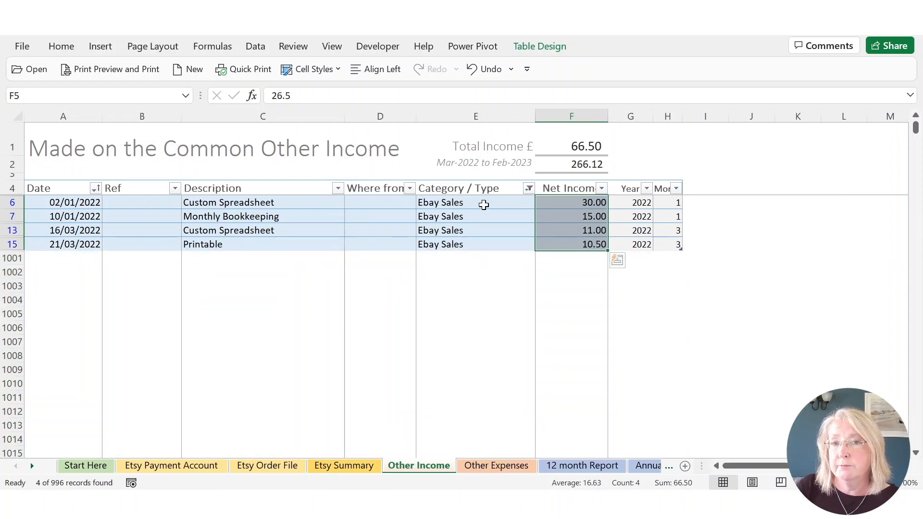
# - Show all income categories in the Other Income table again
pyautogui.click(530, 189)
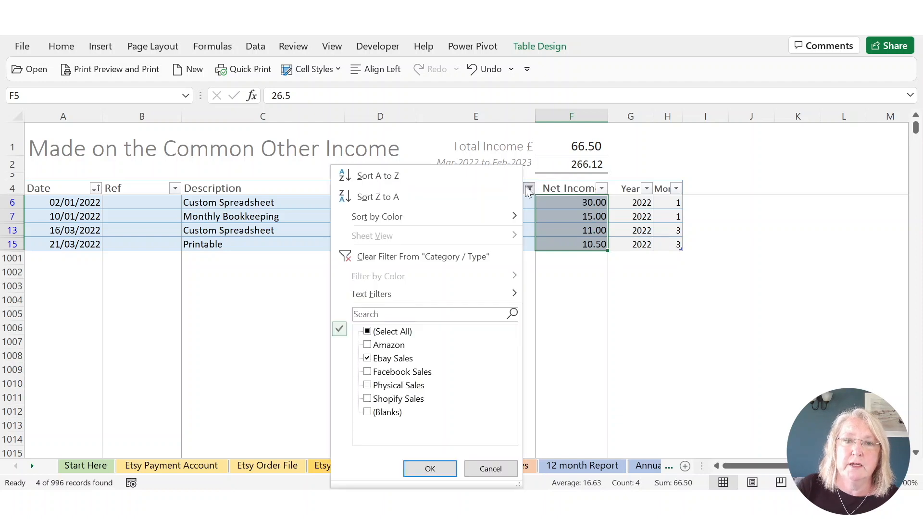
pyautogui.click(368, 332)
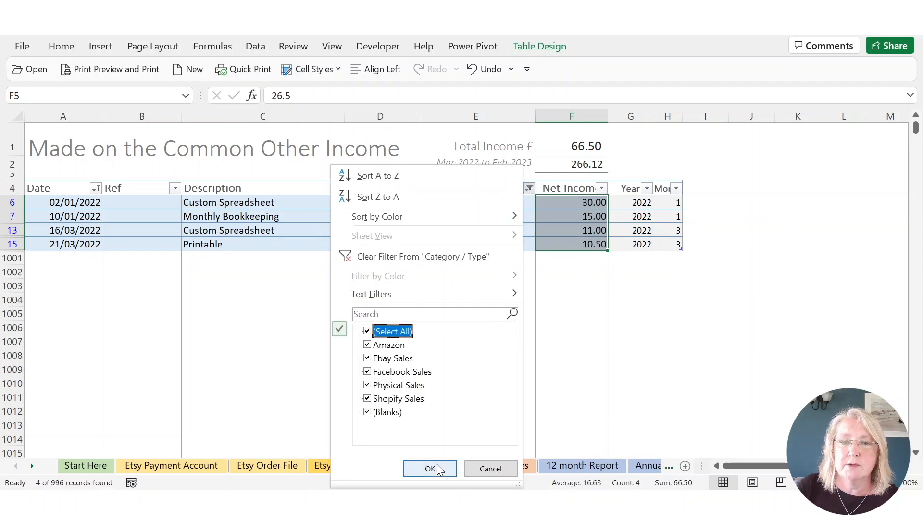
pyautogui.click(435, 468)
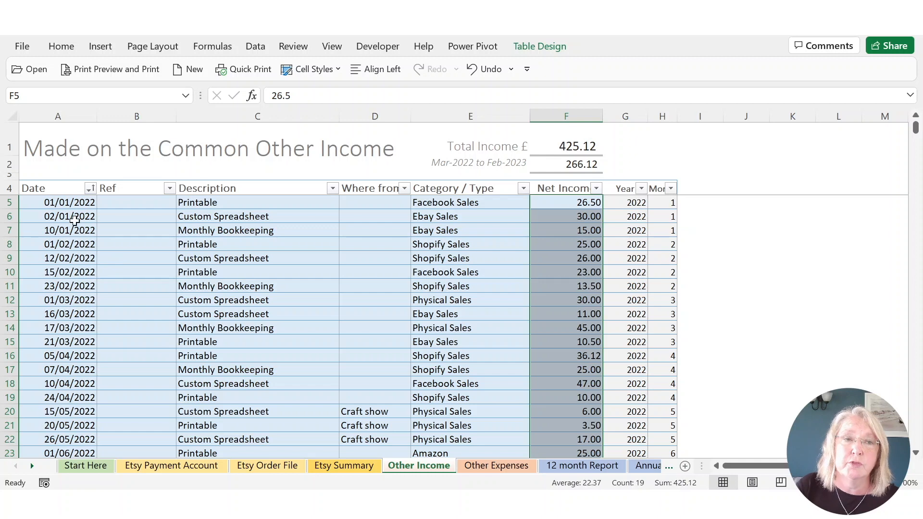
# - Filter the Date column to February 2022, leaving blank dates included
pyautogui.click(90, 189)
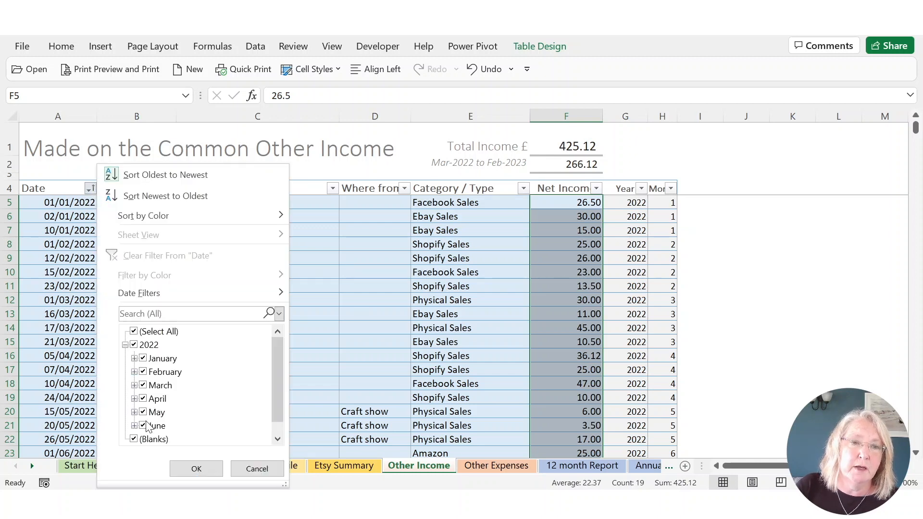
pyautogui.click(134, 346)
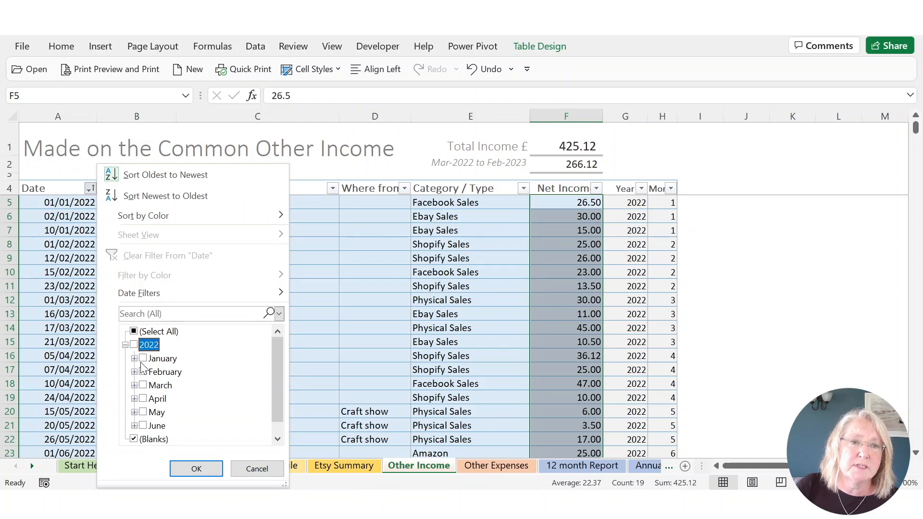
pyautogui.click(142, 372)
pyautogui.click(195, 468)
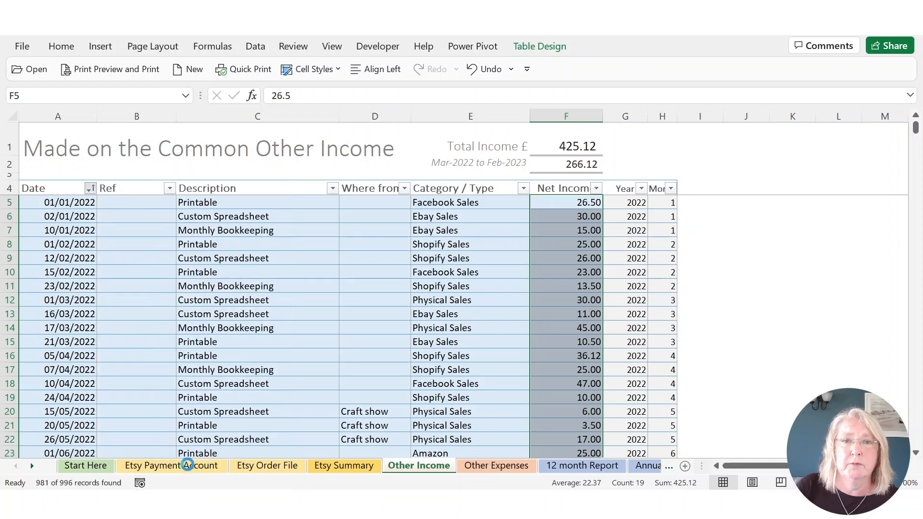
# - Restore all dates in the Other Income table and select the category of the 12/02/2022 entry
pyautogui.click(91, 188)
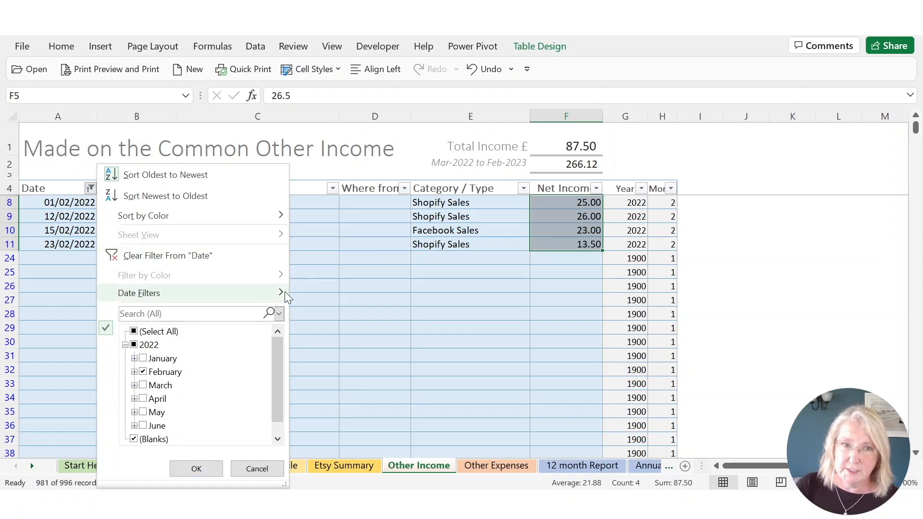
pyautogui.click(156, 333)
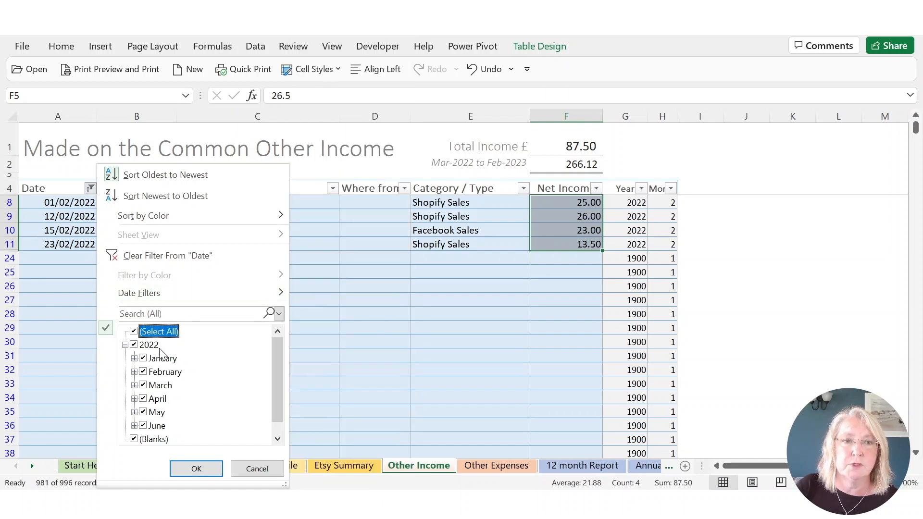
pyautogui.click(194, 469)
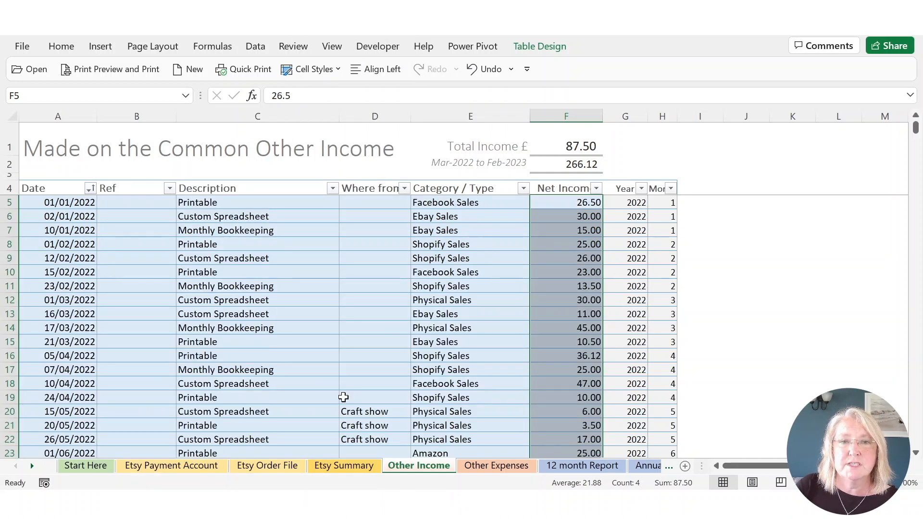
pyautogui.click(464, 263)
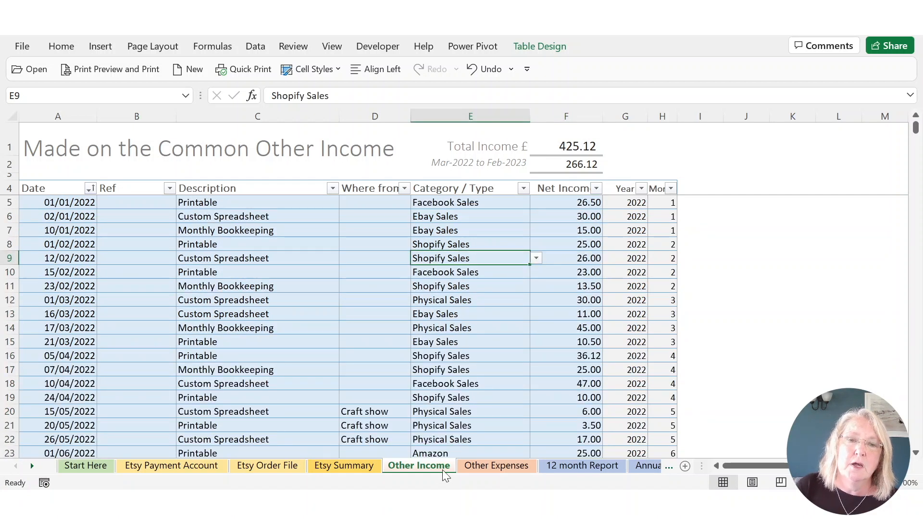
# - Open the Other Expenses sheet and examine its Date and Category / Type columns
pyautogui.click(494, 469)
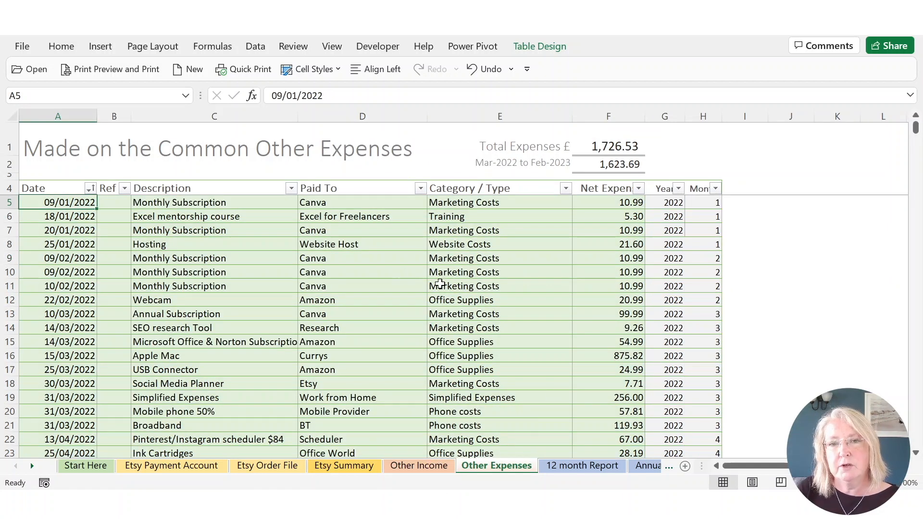
pyautogui.click(45, 189)
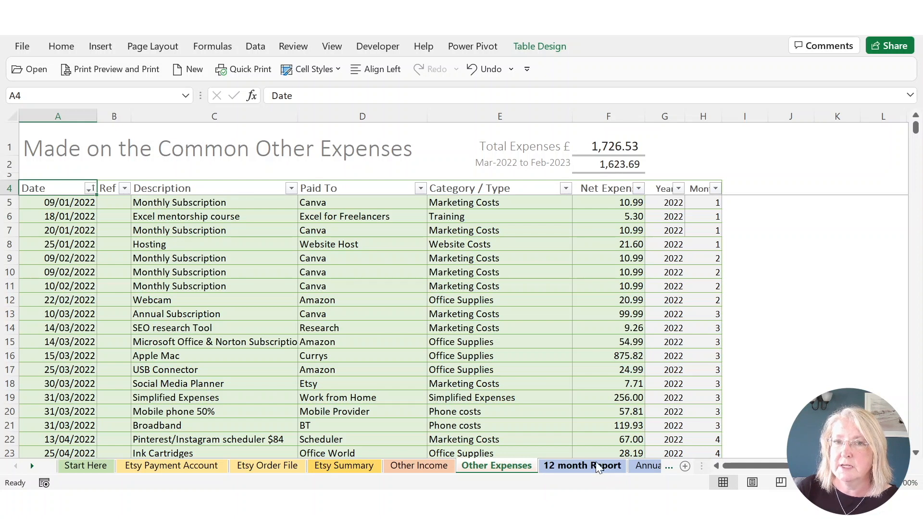
pyautogui.click(460, 188)
pyautogui.moveTo(527, 202); pyautogui.dragTo(522, 342)
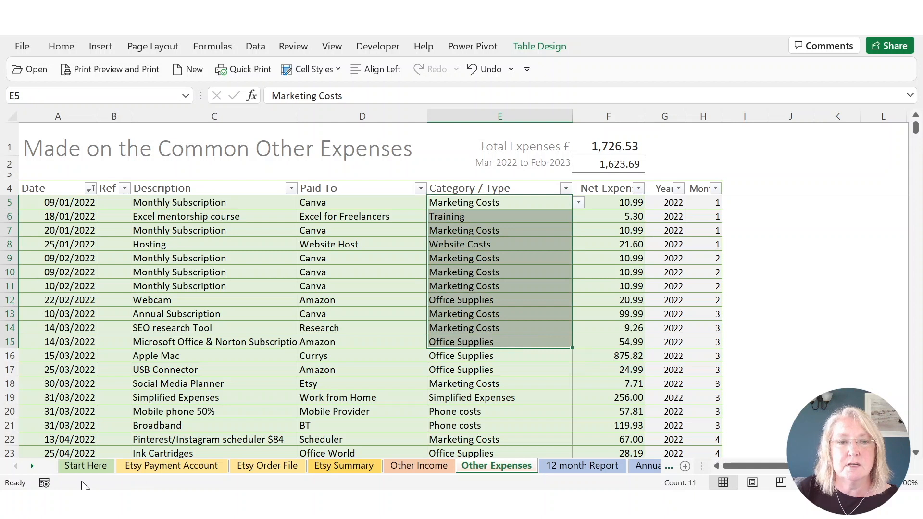
# - Review the list of expense categories that can be used or changed on the Start Here sheet
pyautogui.click(85, 465)
pyautogui.click(428, 361)
pyautogui.moveTo(428, 361); pyautogui.dragTo(432, 408)
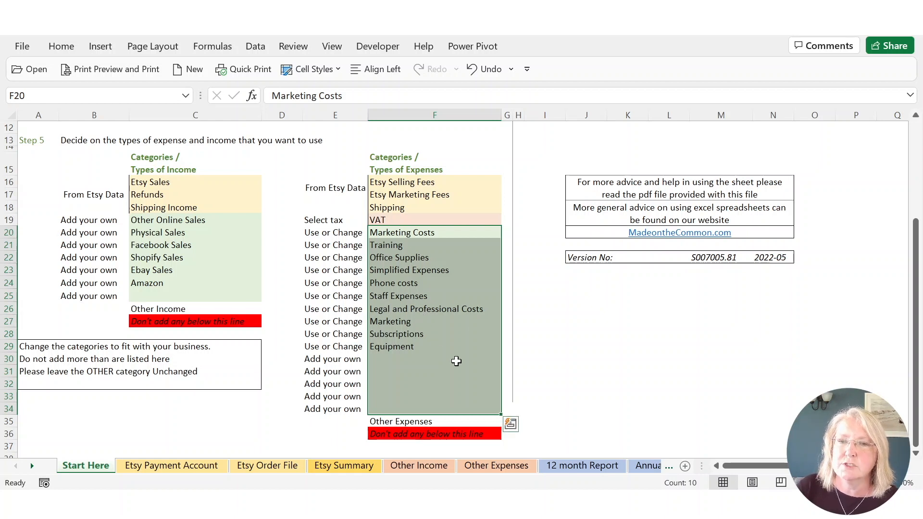
pyautogui.click(432, 347)
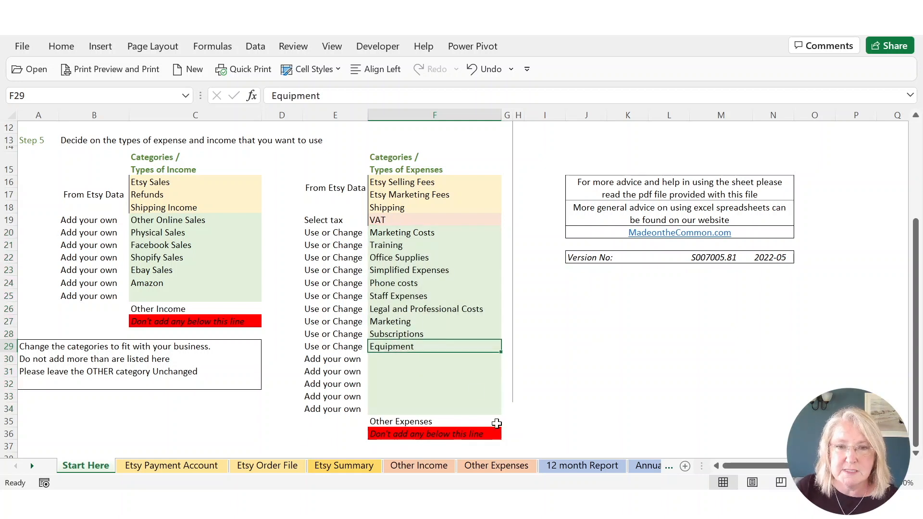
# - Return to the Other Expenses sheet and examine the Net Expense amounts
pyautogui.click(496, 465)
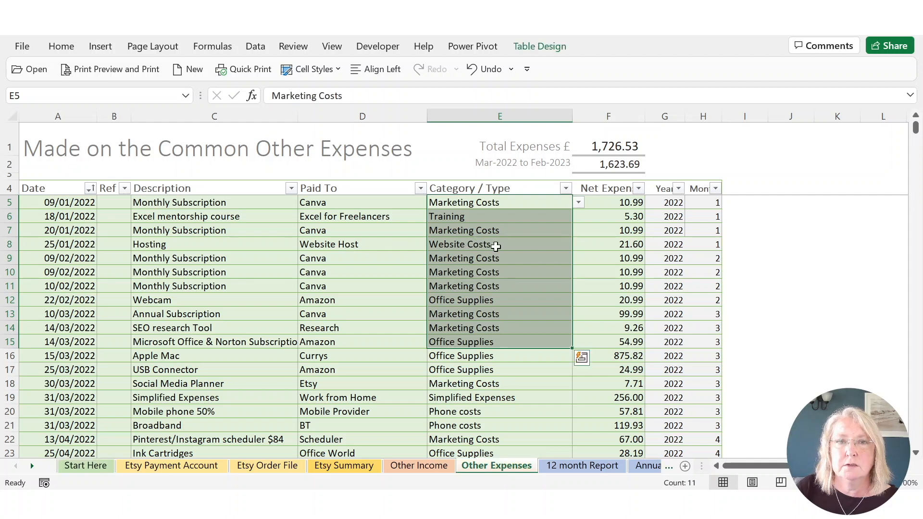
pyautogui.moveTo(616, 204); pyautogui.dragTo(603, 379)
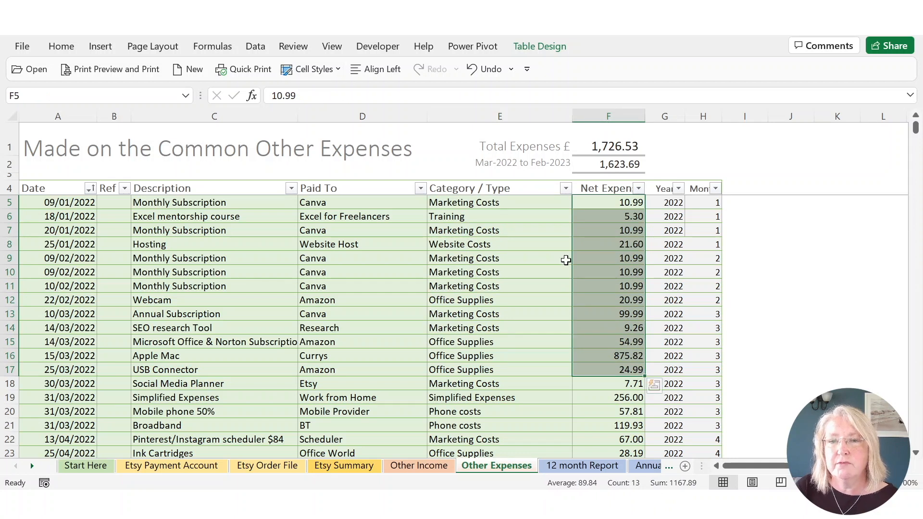
pyautogui.moveTo(625, 202); pyautogui.dragTo(619, 300)
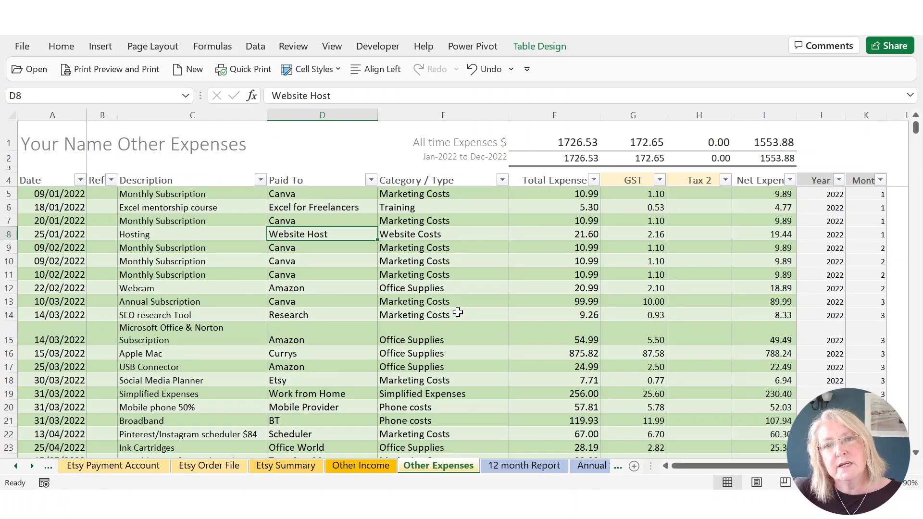
# - On the Other Income sheet of the workbook with tax columns, enter 3 as Tax 1 for the 01/01/2022 Printable sale
pyautogui.click(361, 469)
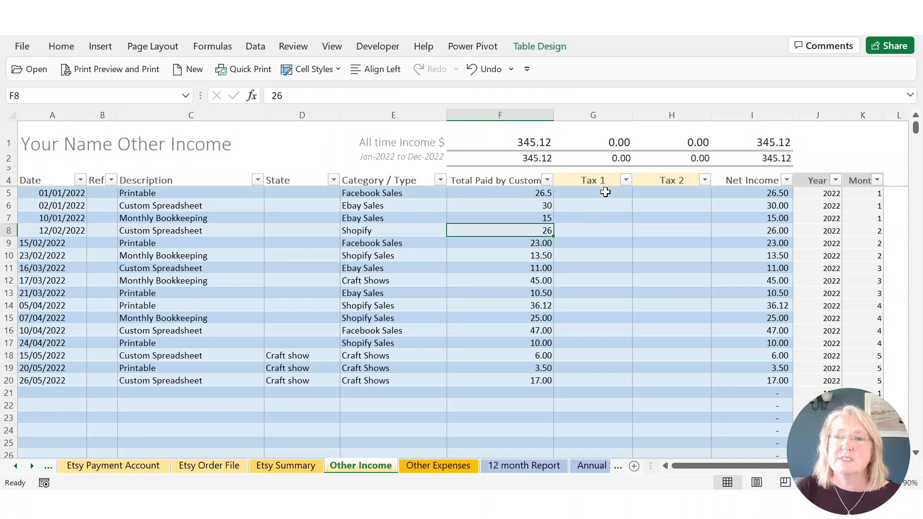
pyautogui.click(612, 195)
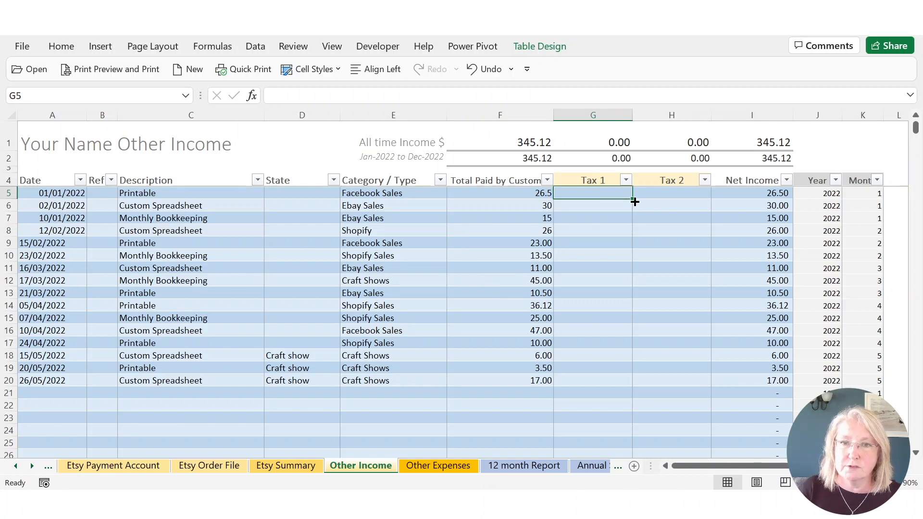
pyautogui.write('3')
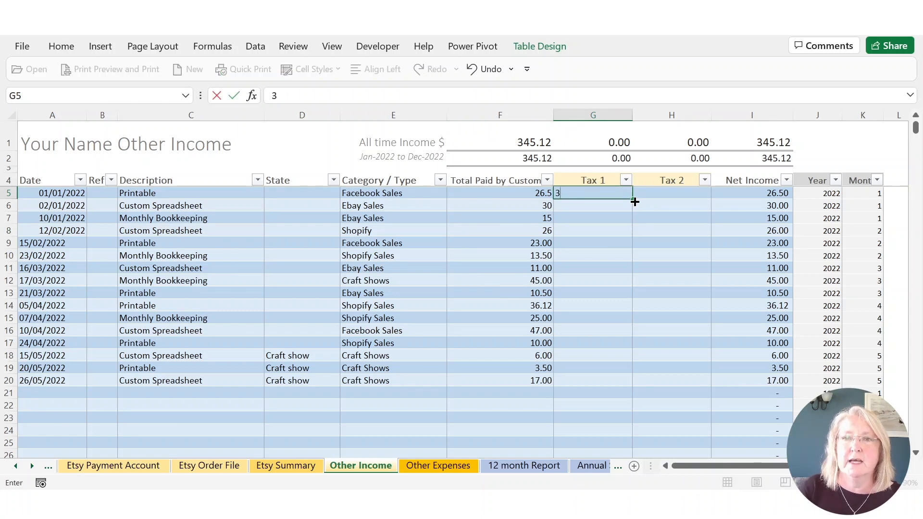
pyautogui.hotkey('ctrl', 'Return')
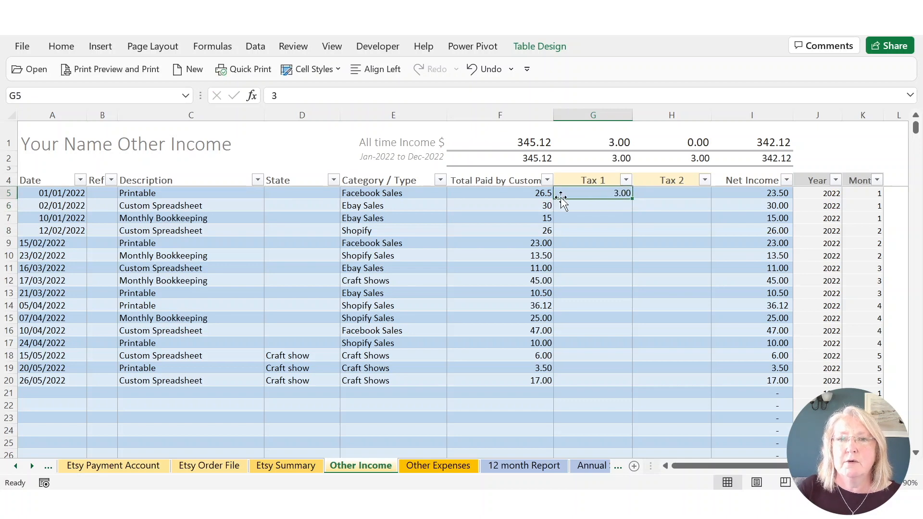
# - Compare the first sale's customer total, Tax 1 and Net Income, and check January Facebook Sales on the 12 month Report sheet
pyautogui.click(538, 194)
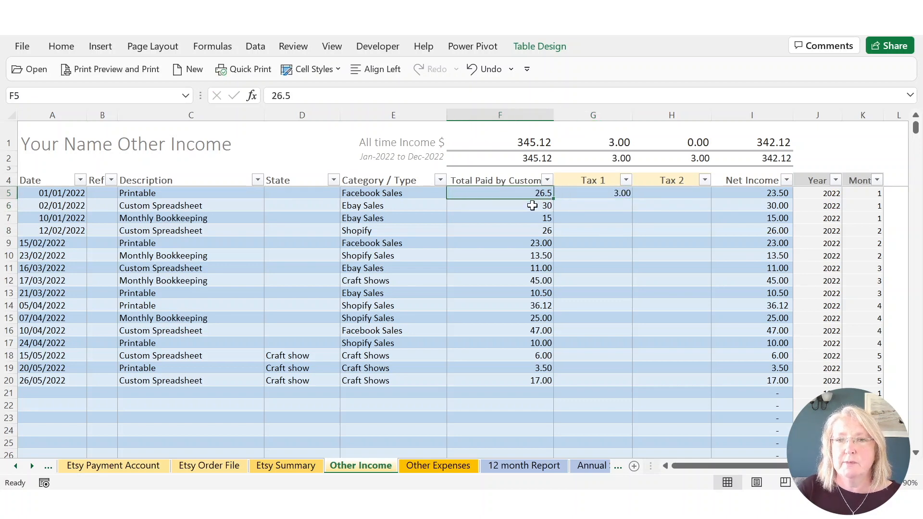
pyautogui.click(607, 192)
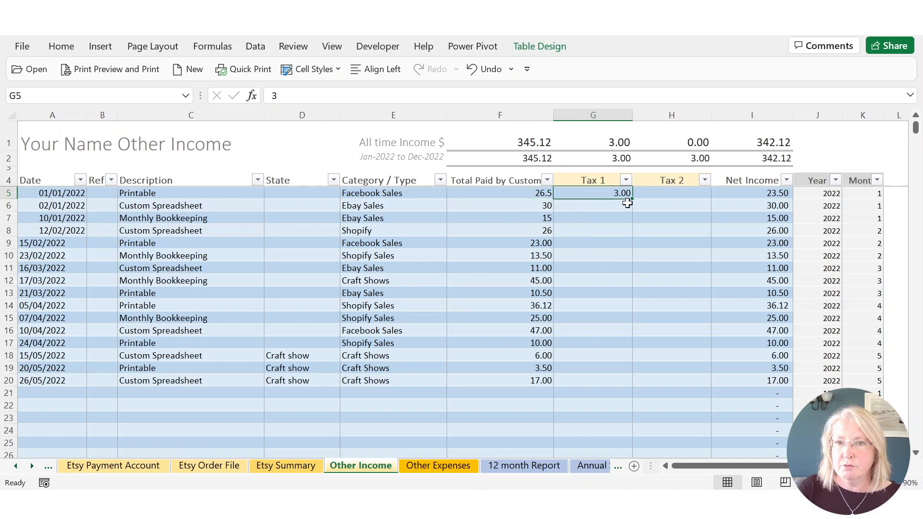
pyautogui.click(767, 192)
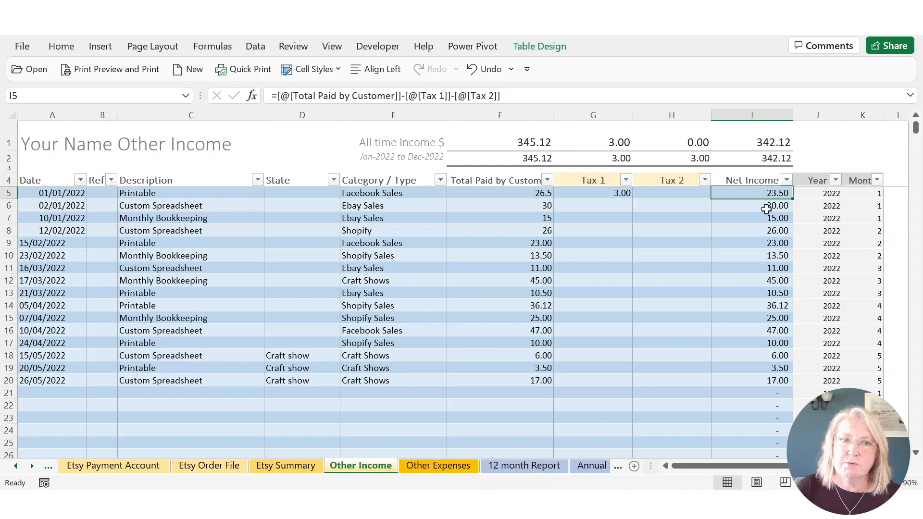
pyautogui.click(523, 466)
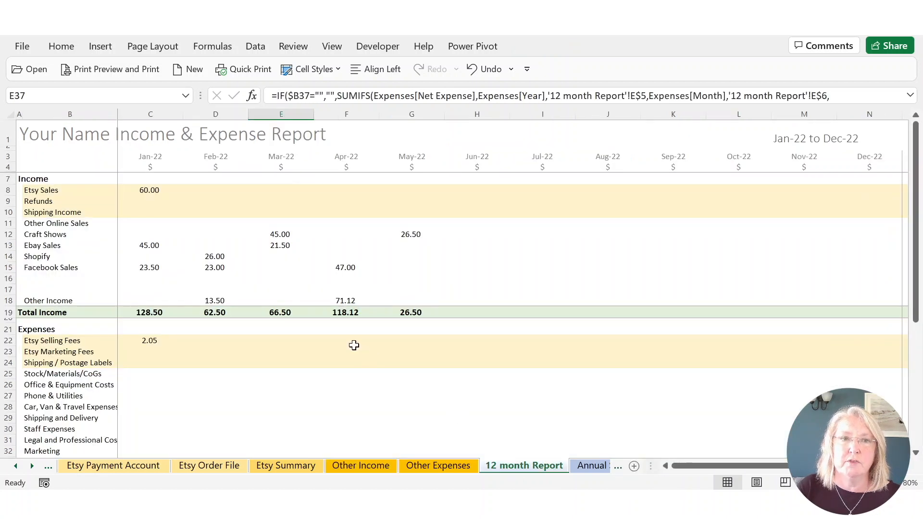
pyautogui.click(150, 268)
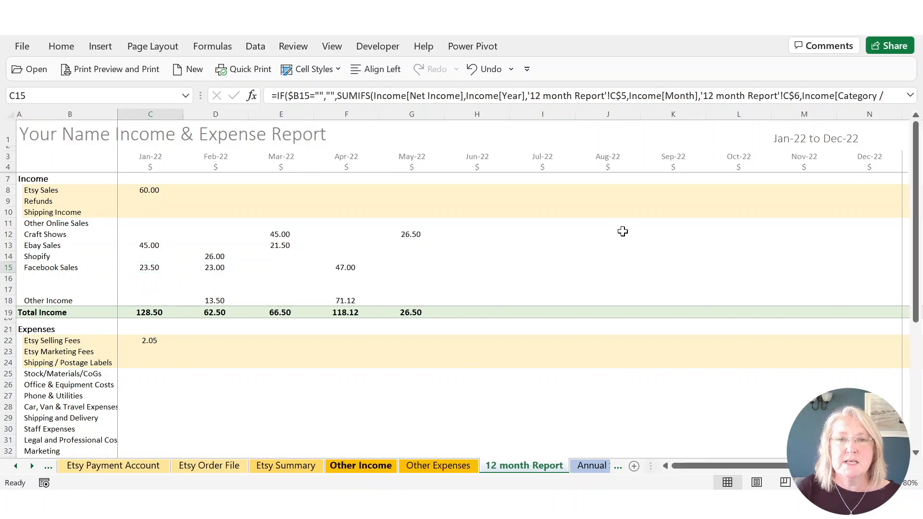
# - On the Other Income sheet, clear the Tax 1 amount of the 01/01/2022 Printable sale
pyautogui.click(376, 471)
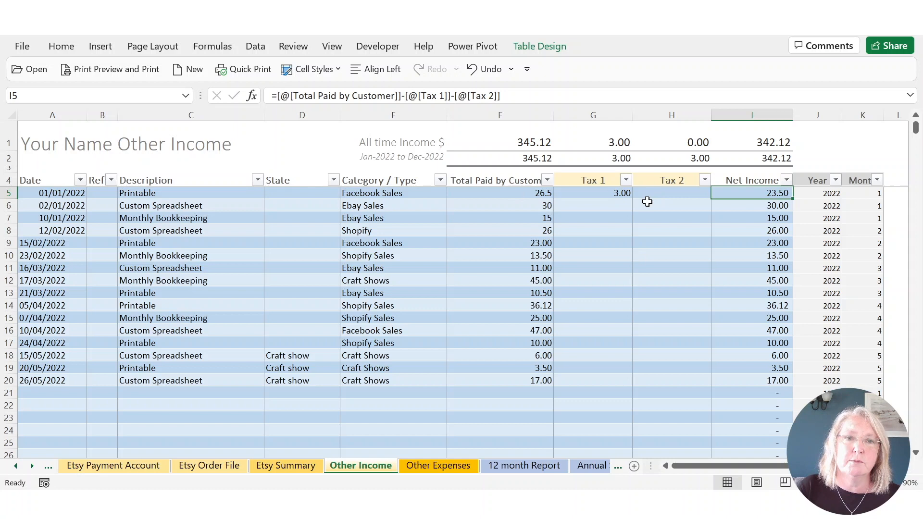
pyautogui.click(605, 197)
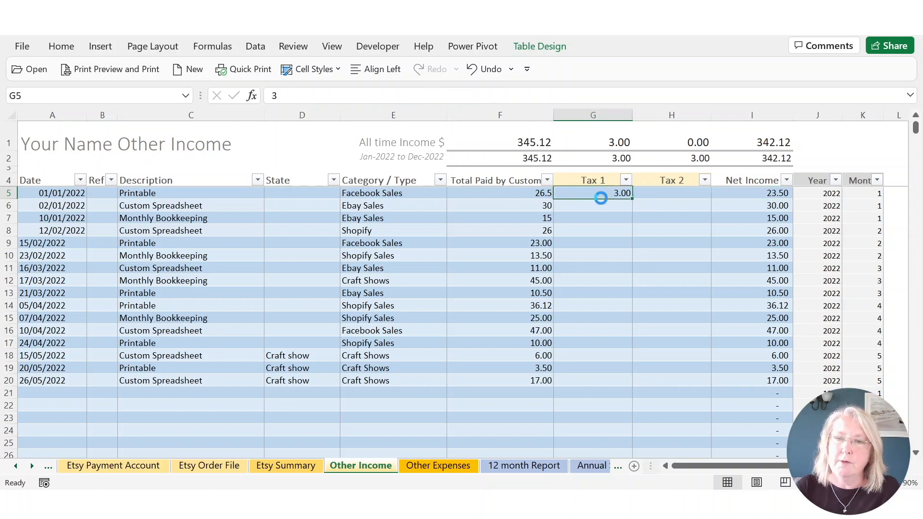
pyautogui.press('Delete')
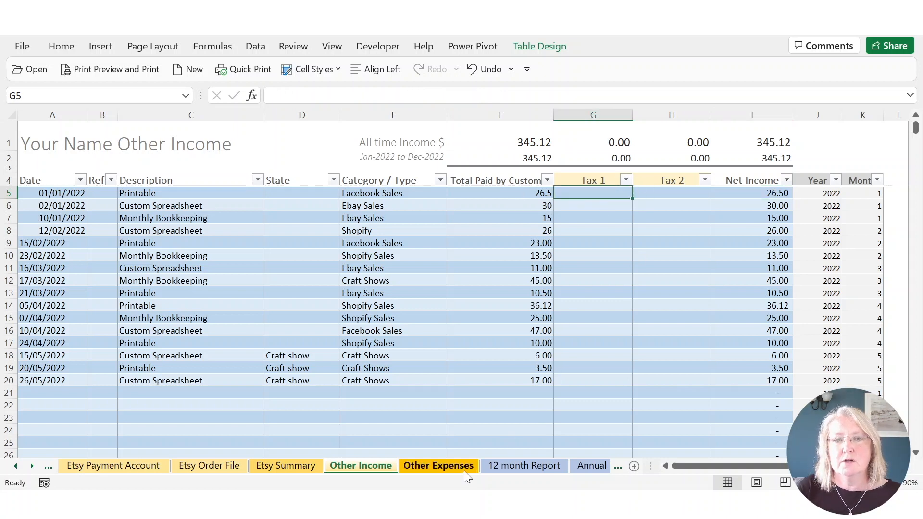
# - Open the Other Expenses sheet and examine how GST and Net Expense are calculated from the Total Expense
pyautogui.click(438, 466)
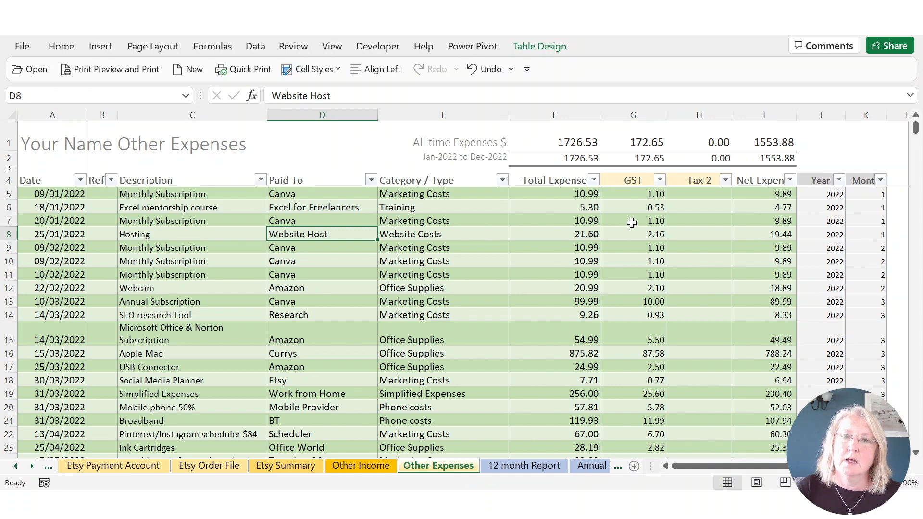
pyautogui.click(641, 180)
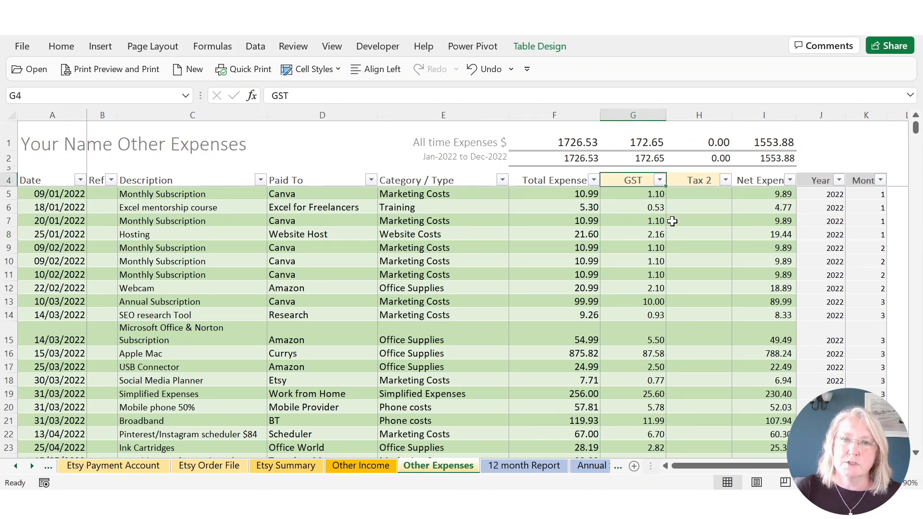
pyautogui.click(649, 196)
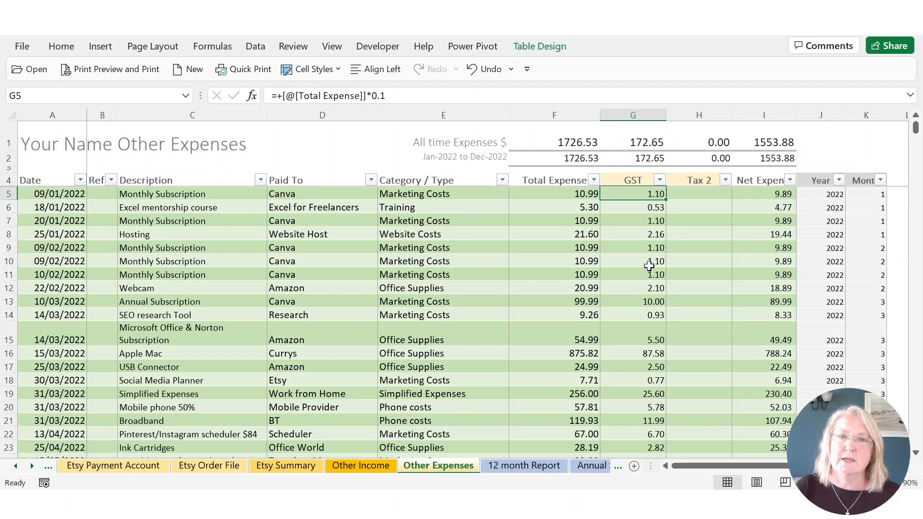
pyautogui.click(583, 221)
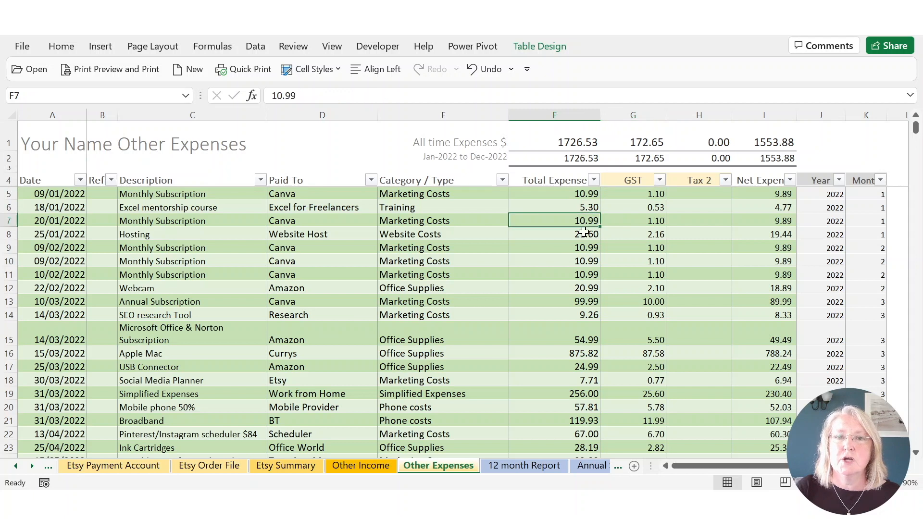
pyautogui.click(630, 220)
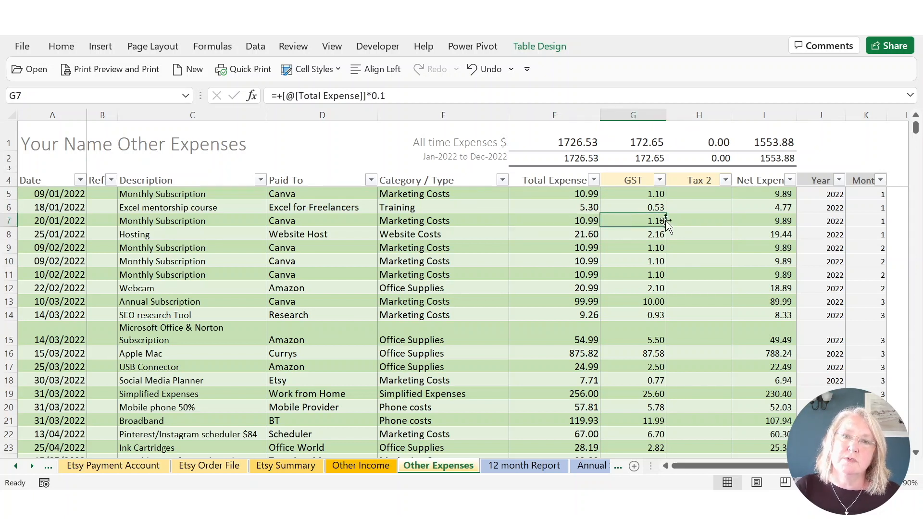
pyautogui.click(758, 220)
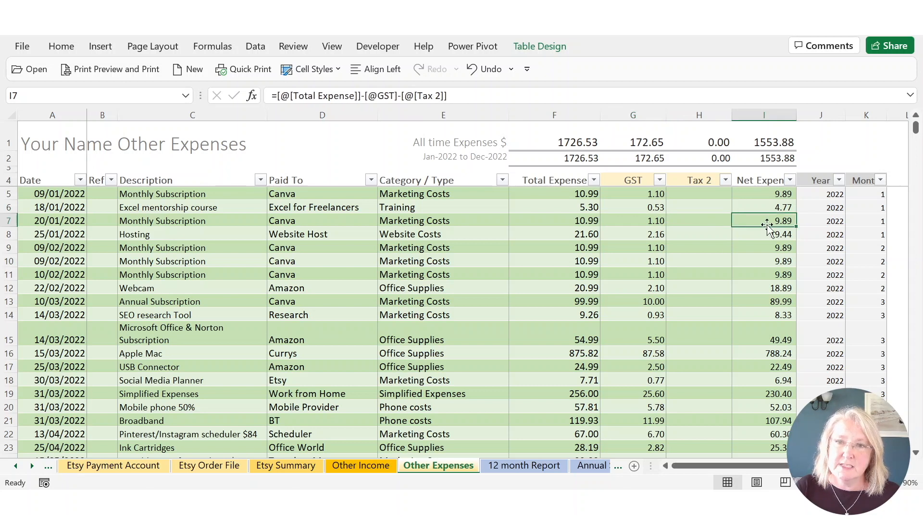
pyautogui.click(643, 220)
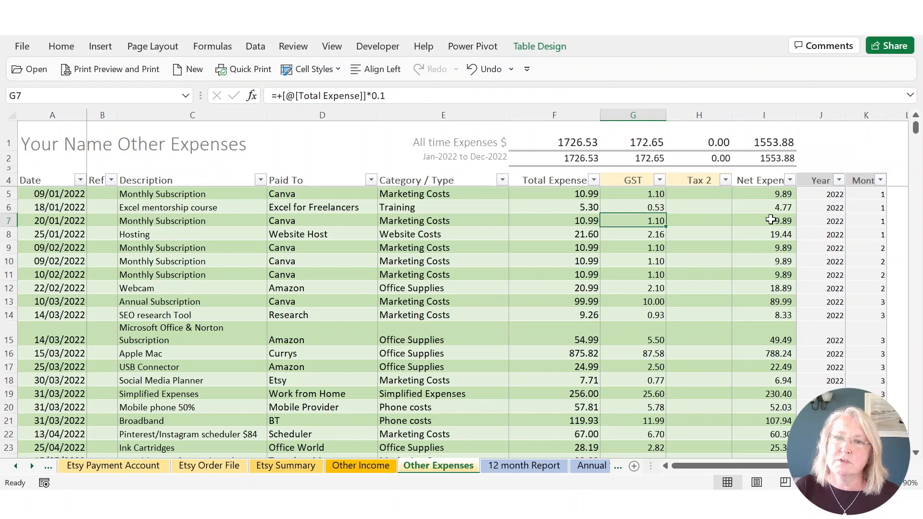
pyautogui.click(753, 221)
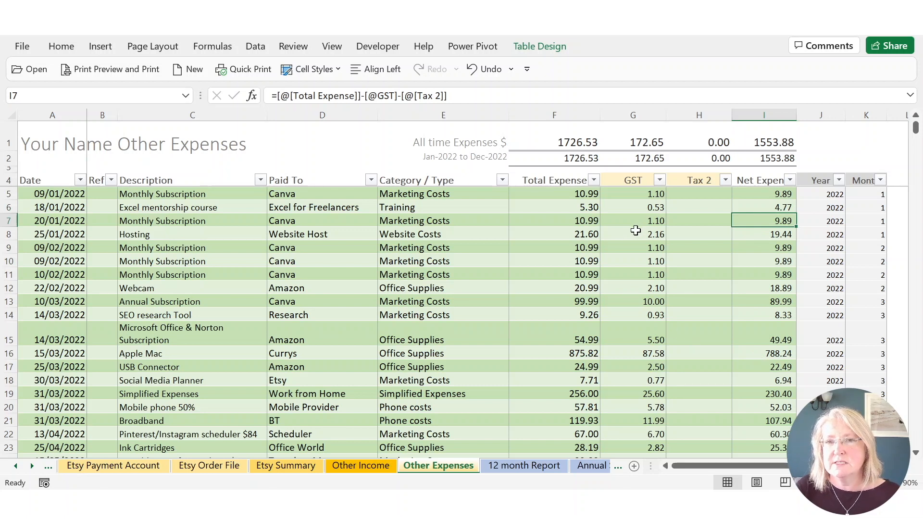
# - Clear the GST amounts of the expenses dated 09/01/2022 to 31/03/2022 and check the Net Expense column
pyautogui.moveTo(645, 194); pyautogui.dragTo(646, 421)
pyautogui.click(581, 249)
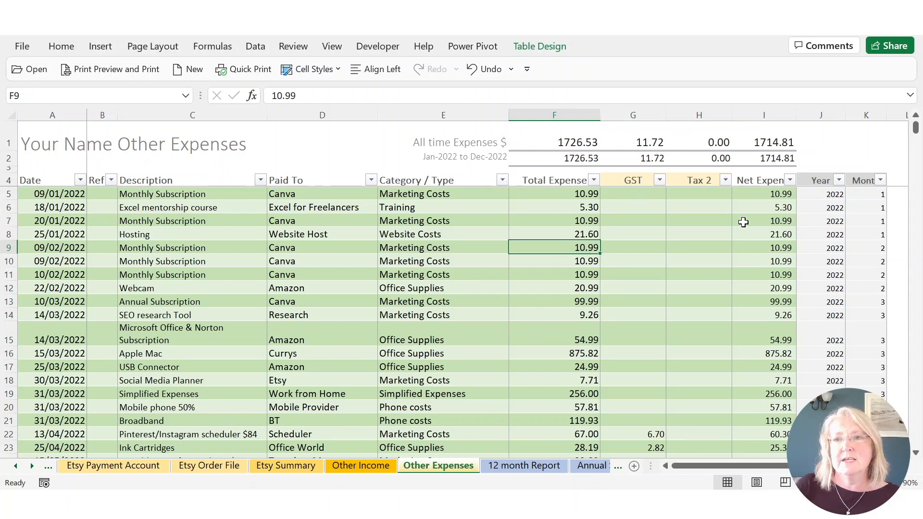
pyautogui.moveTo(769, 183); pyautogui.dragTo(773, 379)
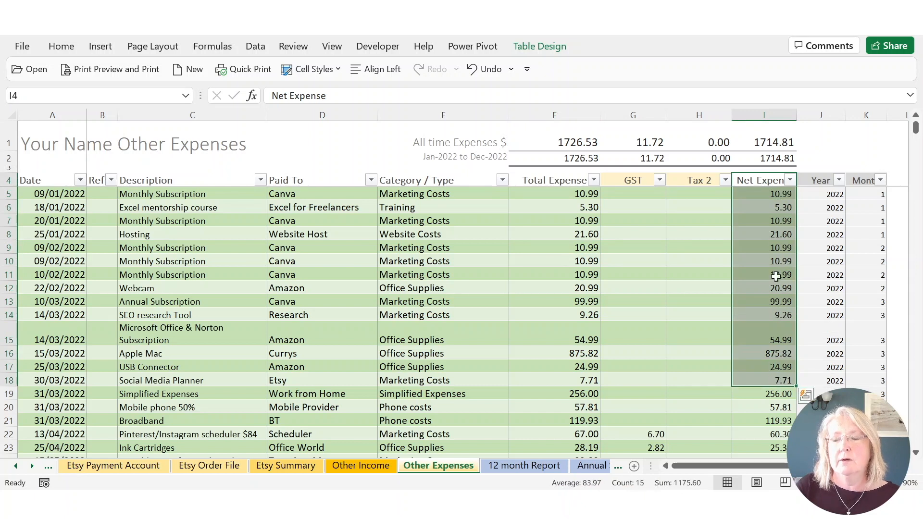
pyautogui.click(767, 206)
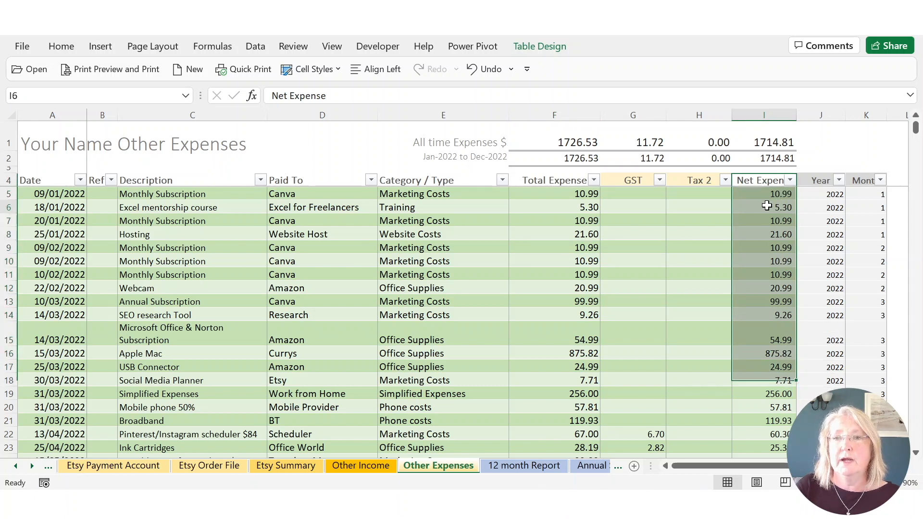
pyautogui.click(640, 207)
pyautogui.click(672, 208)
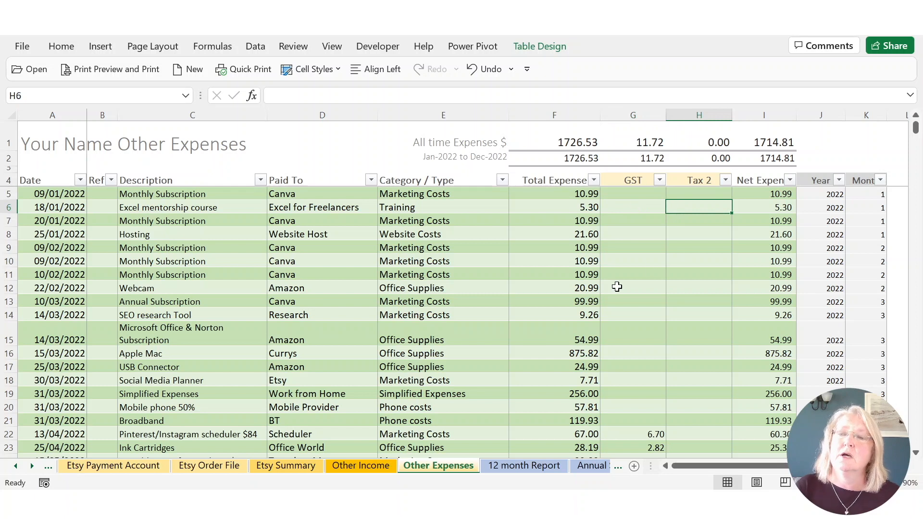
# - Review the empty GST cells, the Total Expense amounts, the dates and the categories of the expenses
pyautogui.click(640, 222)
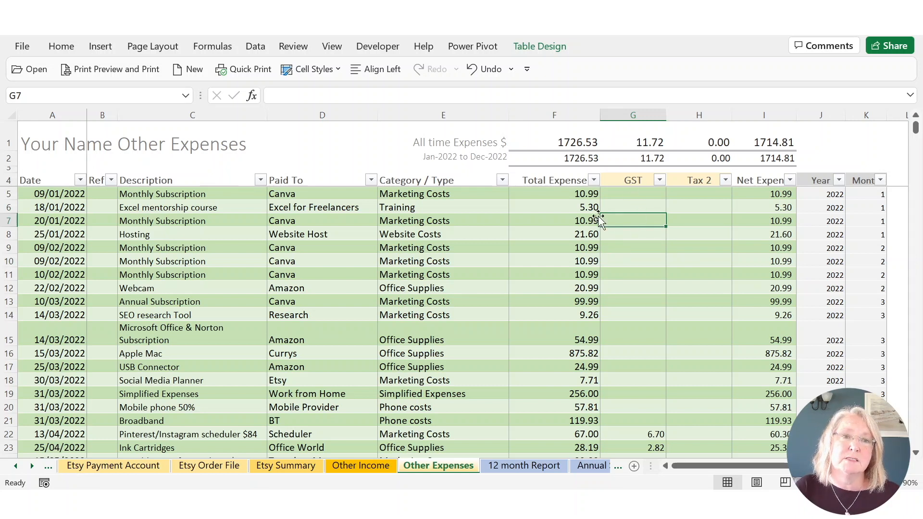
pyautogui.moveTo(567, 207); pyautogui.dragTo(583, 287)
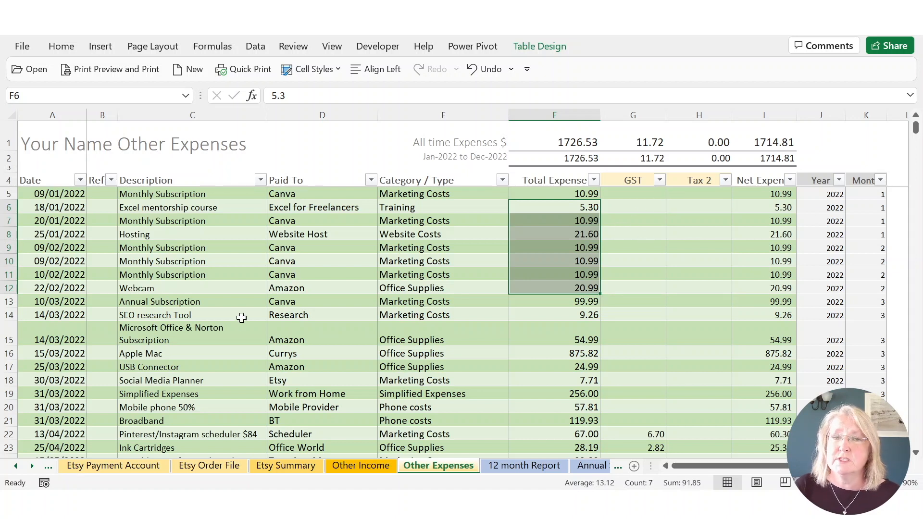
pyautogui.click(51, 248)
pyautogui.click(401, 229)
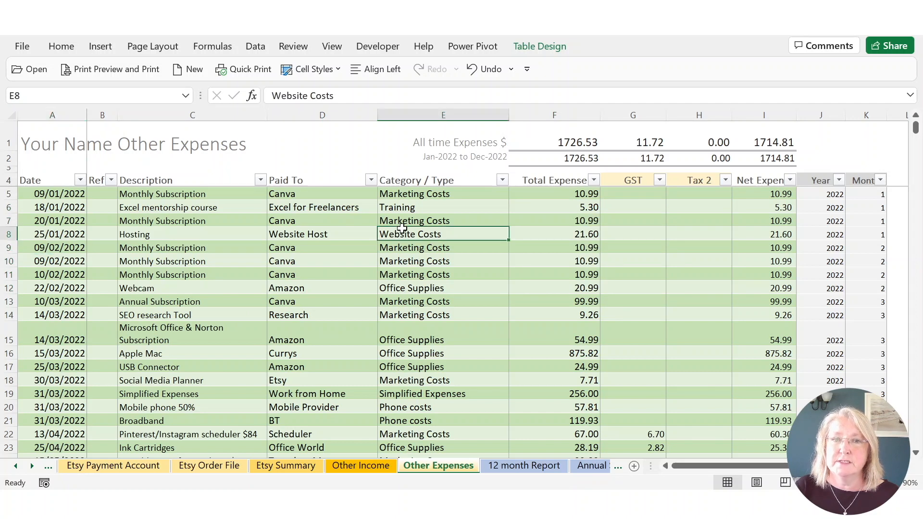
# - Open the 12 month Report sheet and examine the January income figures and the expense rows
pyautogui.click(529, 466)
pyautogui.moveTo(149, 224); pyautogui.dragTo(195, 281)
pyautogui.scroll(-2, 195, 400)
pyautogui.scroll(-2, 193, 397)
pyautogui.scroll(4, 193, 392)
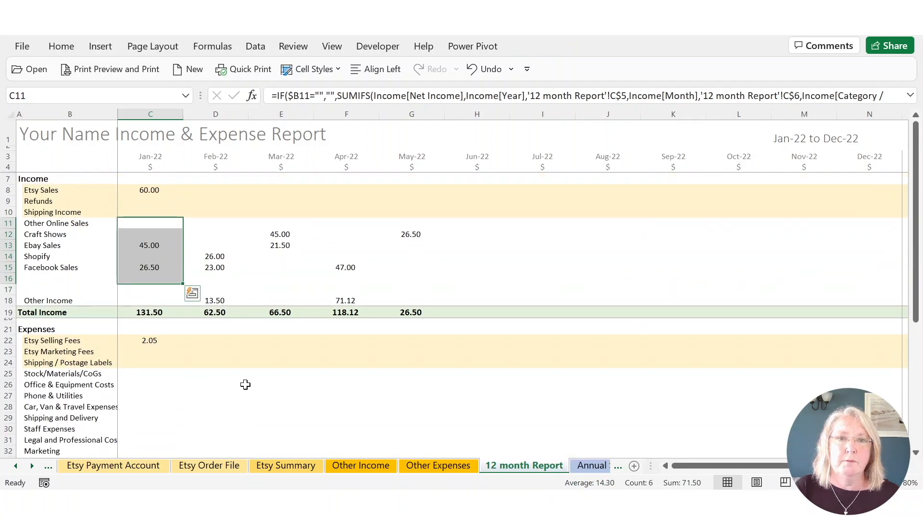
# - Revisit the Other Income and Other Expenses sheets and open the Annual Summary sheet
pyautogui.click(381, 468)
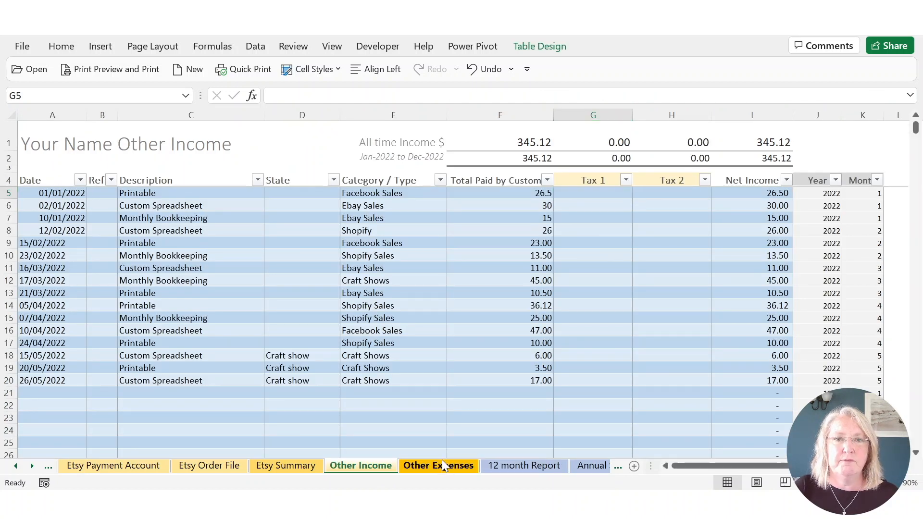
pyautogui.click(443, 464)
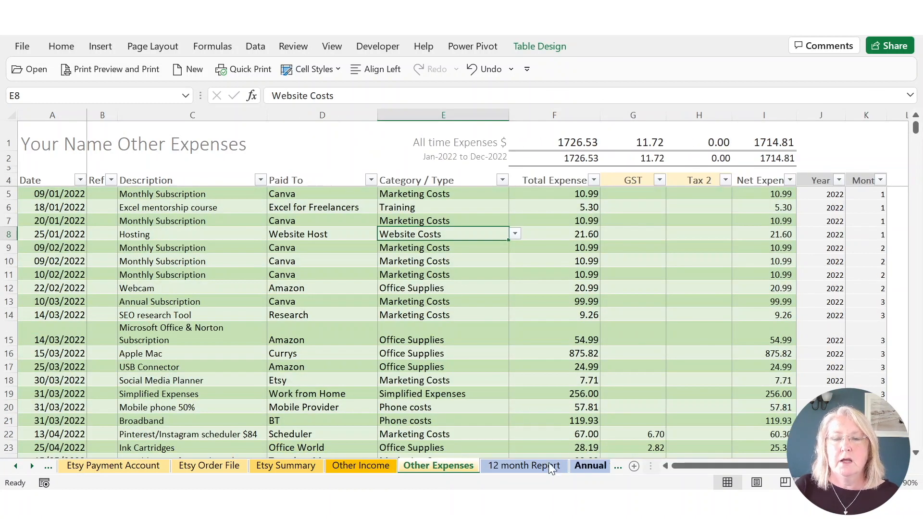
pyautogui.click(584, 465)
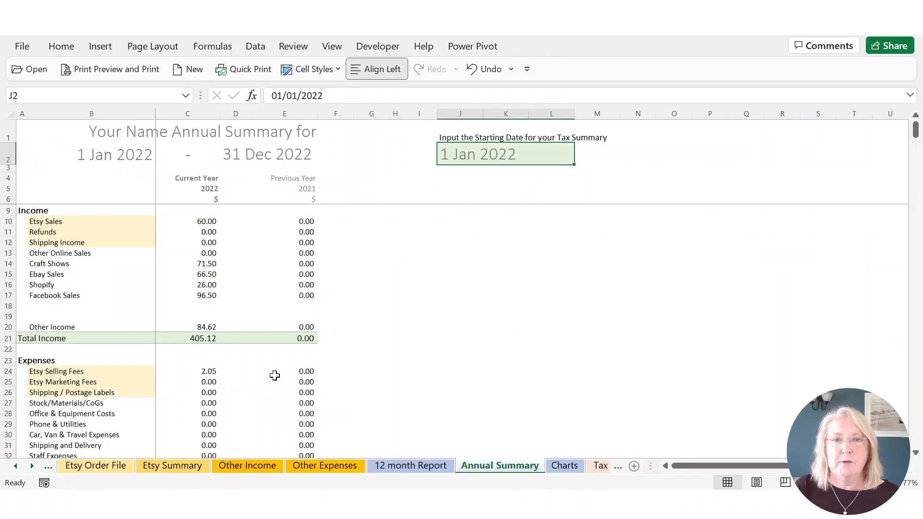